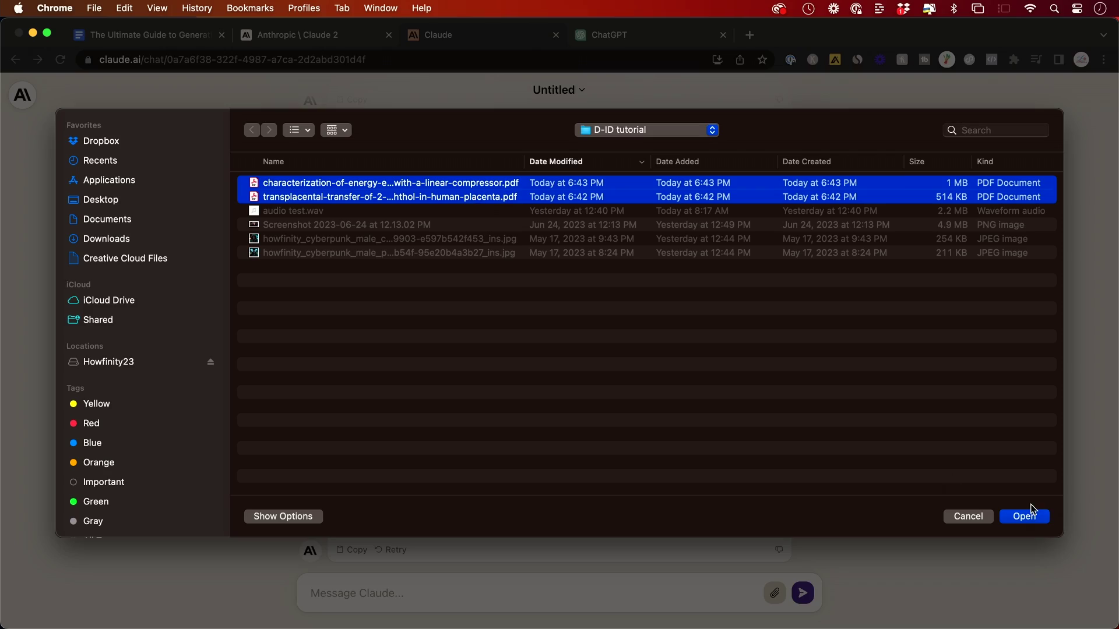
# - Upload the two selected D-ID tutorial PDFs into the Claude chat
pyautogui.click(1024, 516)
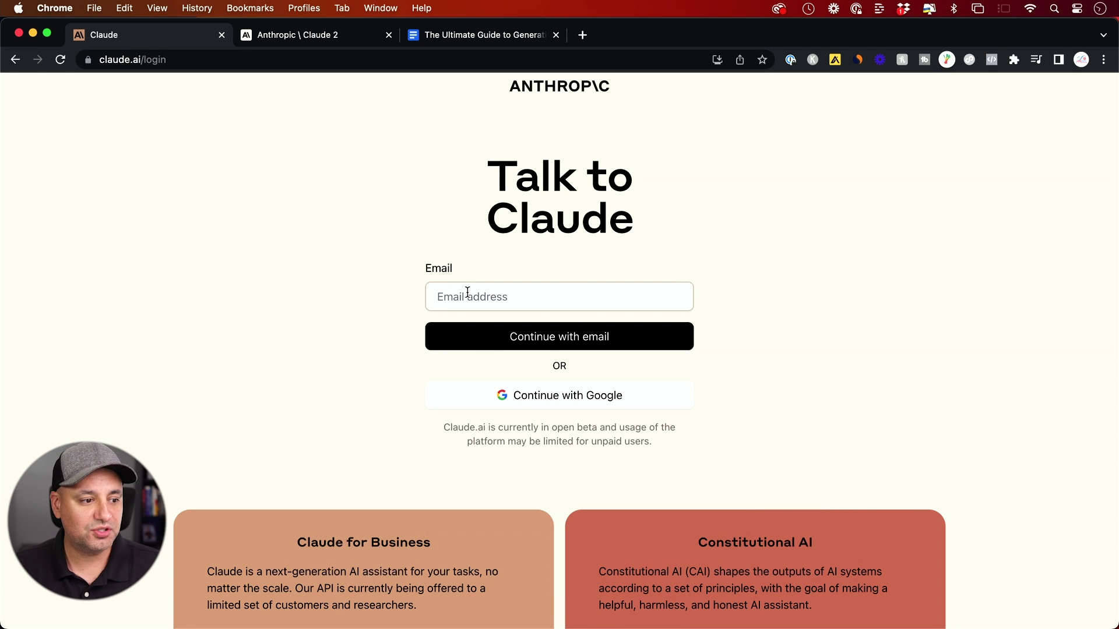
pyautogui.scroll(-2, 545, 289)
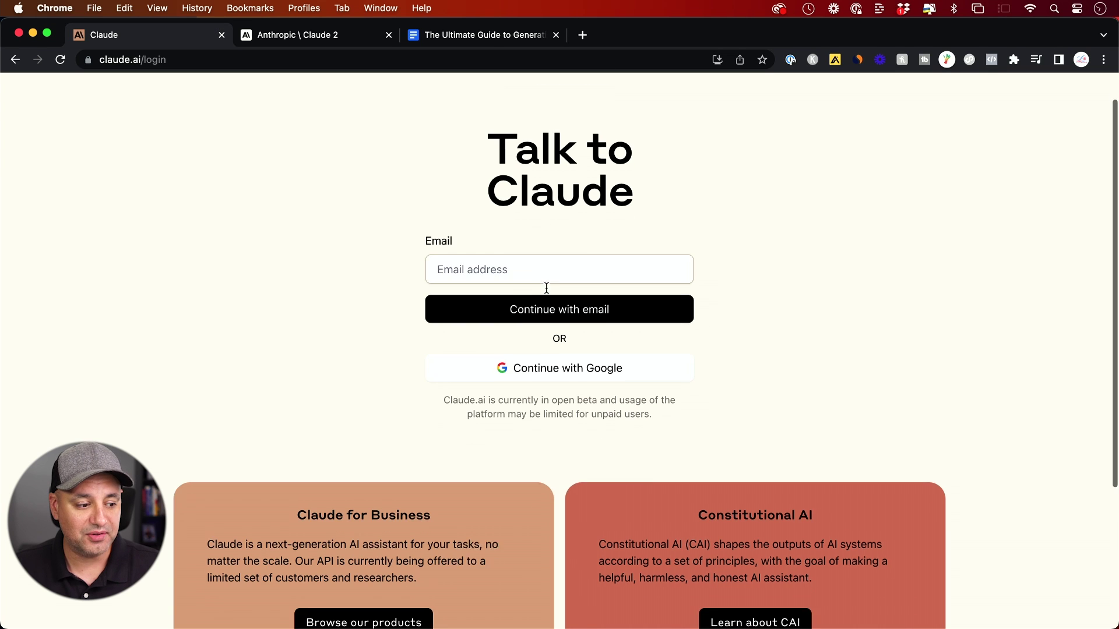
pyautogui.scroll(1, 320, 485)
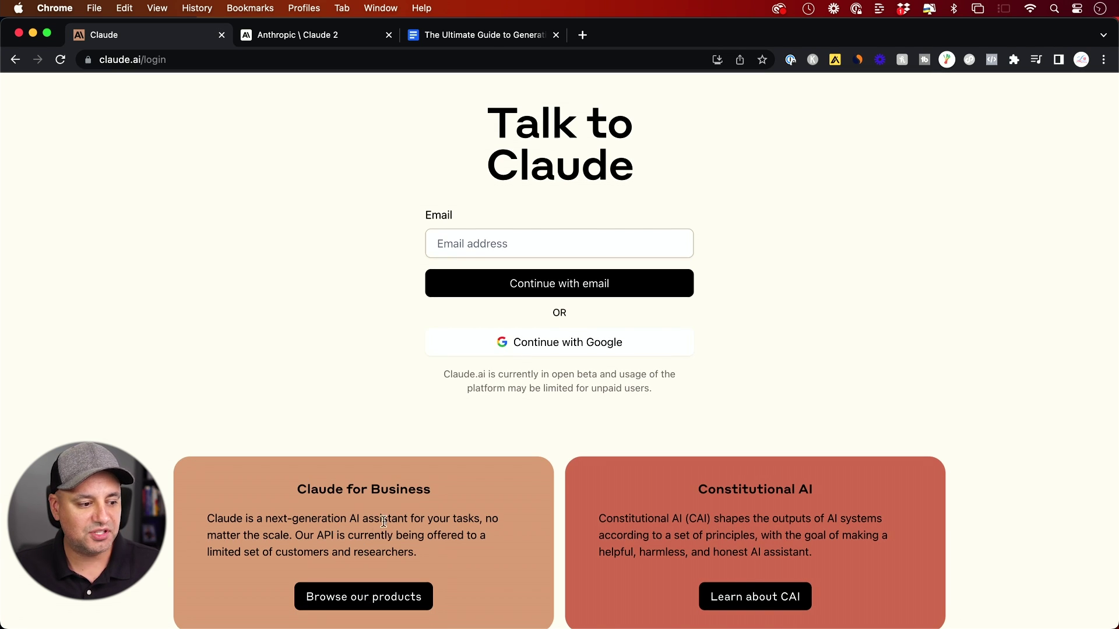
pyautogui.scroll(1, 319, 534)
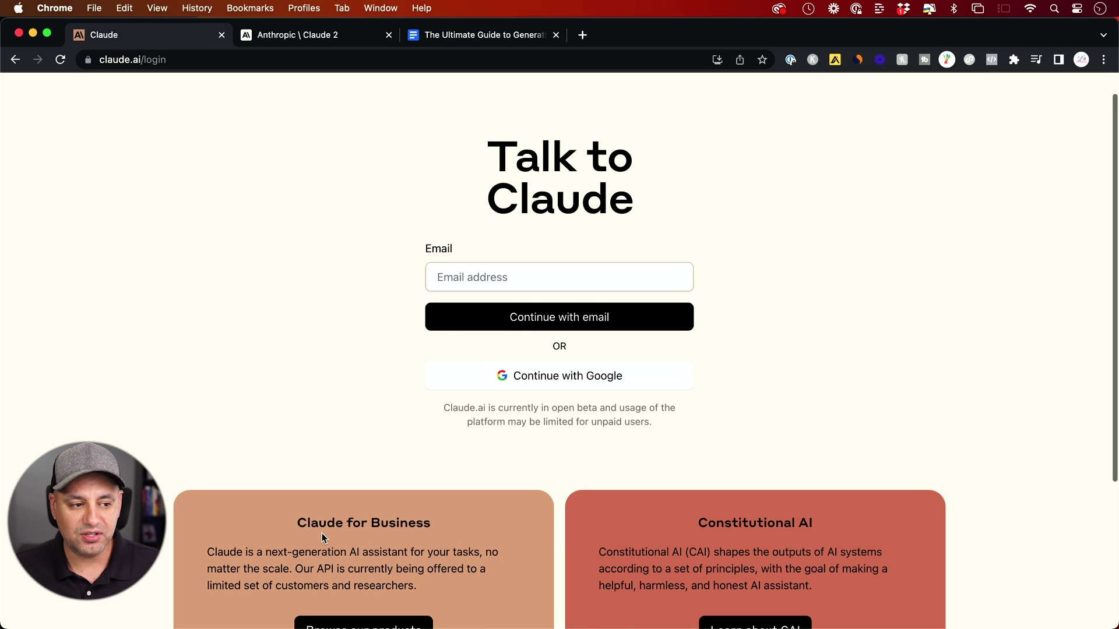
pyautogui.scroll(1, 319, 487)
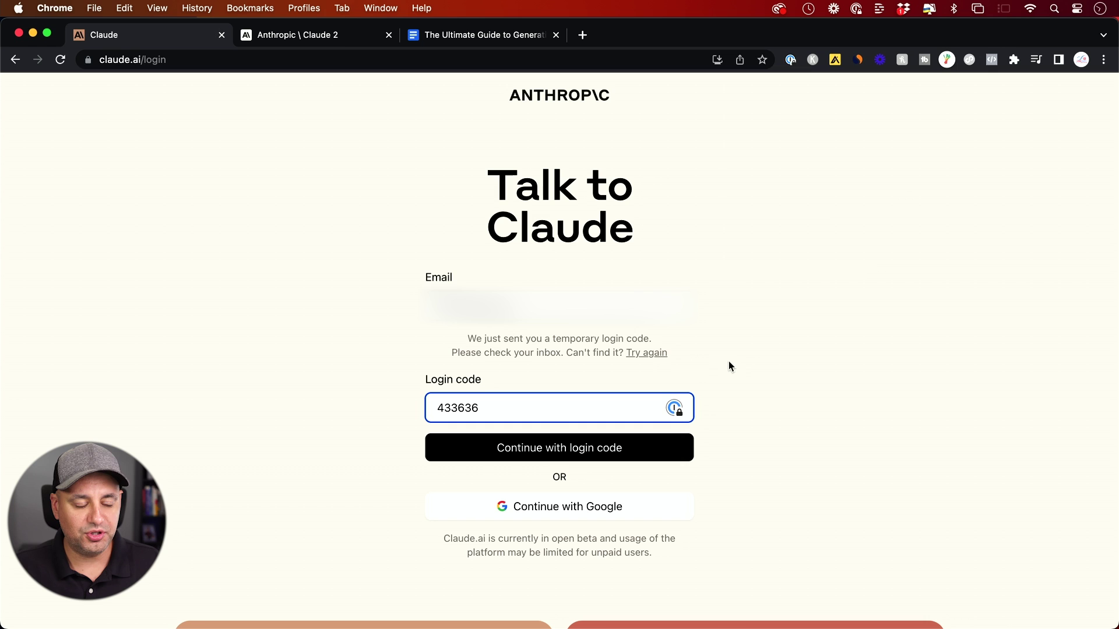
# - Sign in with the emailed login code and submit the sign-up details
pyautogui.click(629, 454)
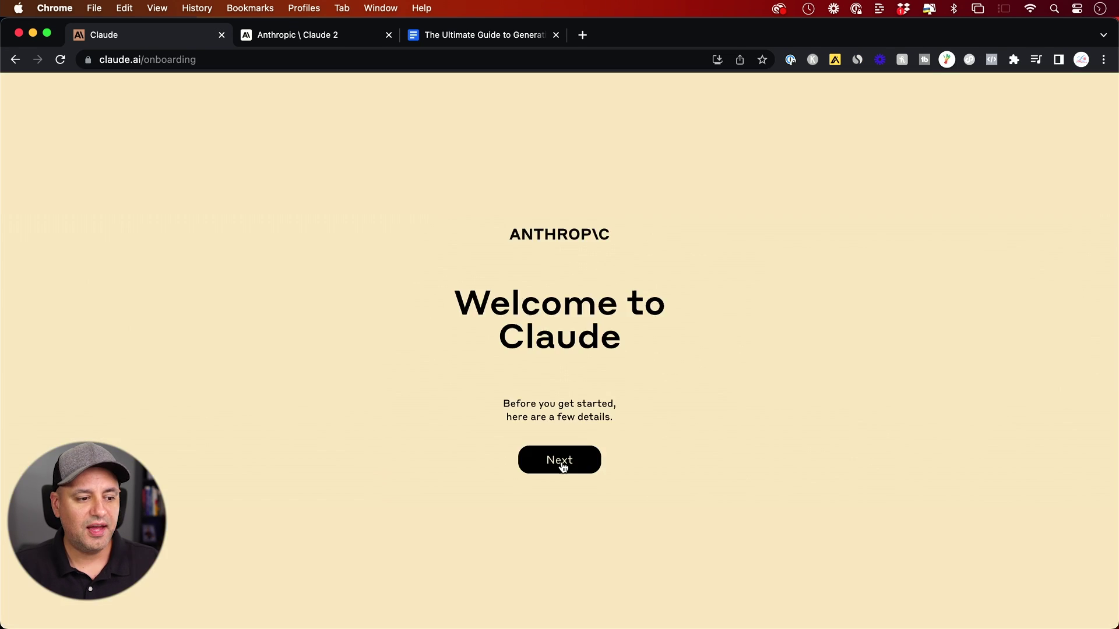
pyautogui.click(560, 460)
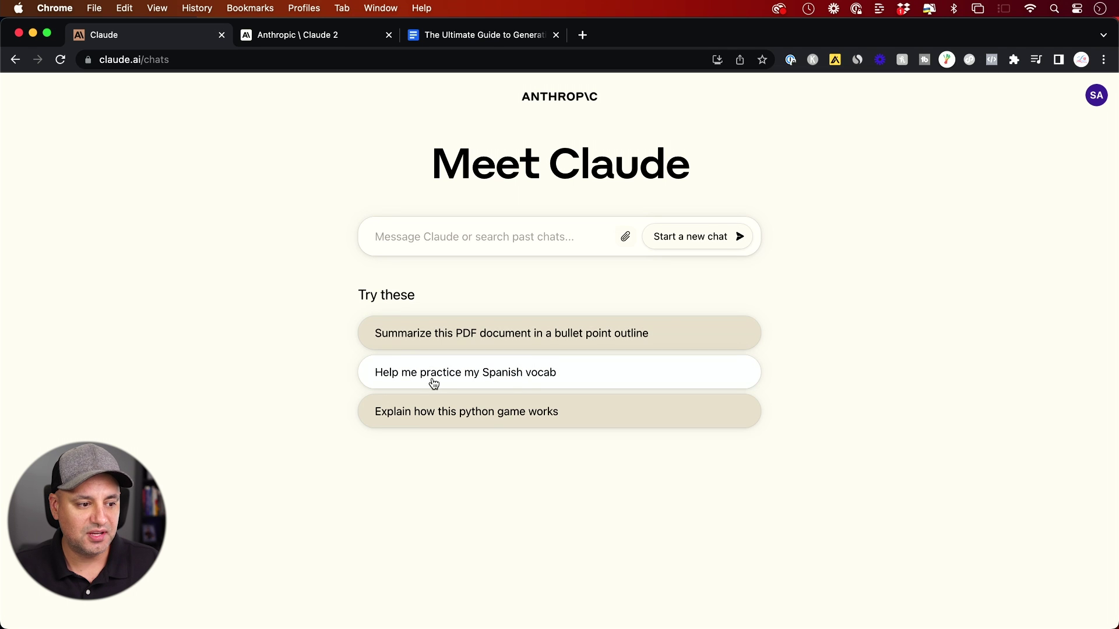
# - Start the 'Help me practice my Spanish vocab' chat, check its title menu, then return home
pyautogui.click(507, 381)
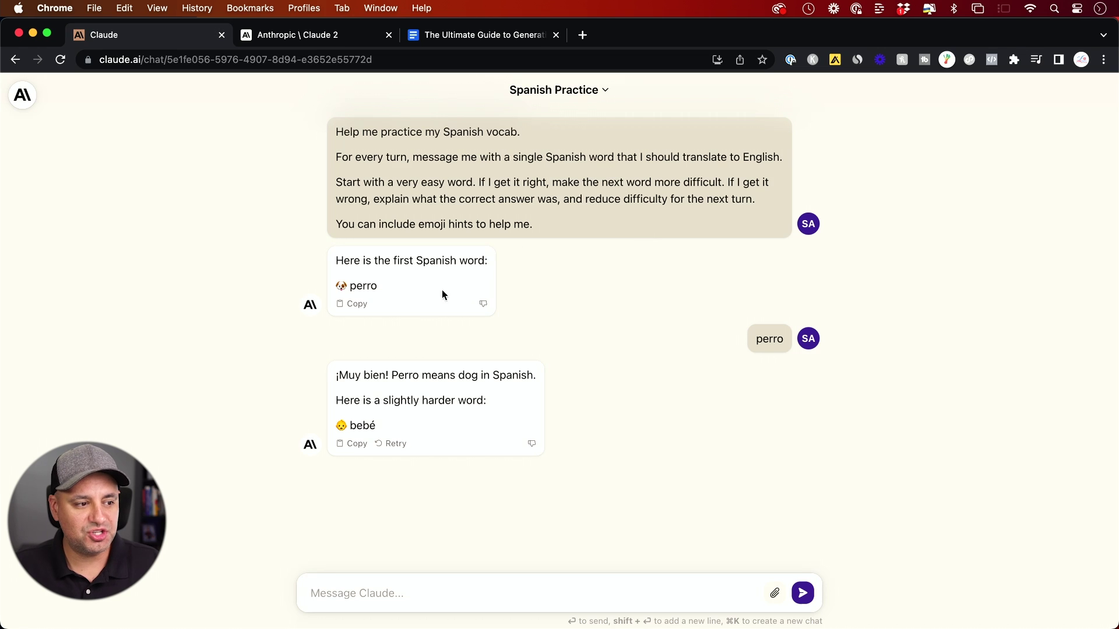
pyautogui.click(354, 304)
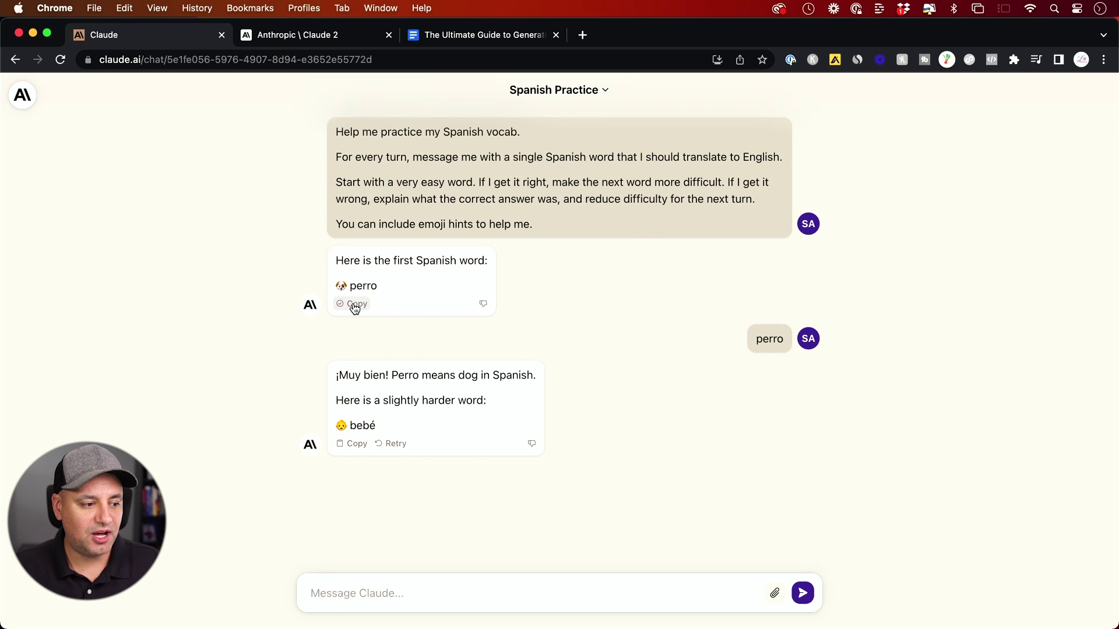
pyautogui.click(385, 591)
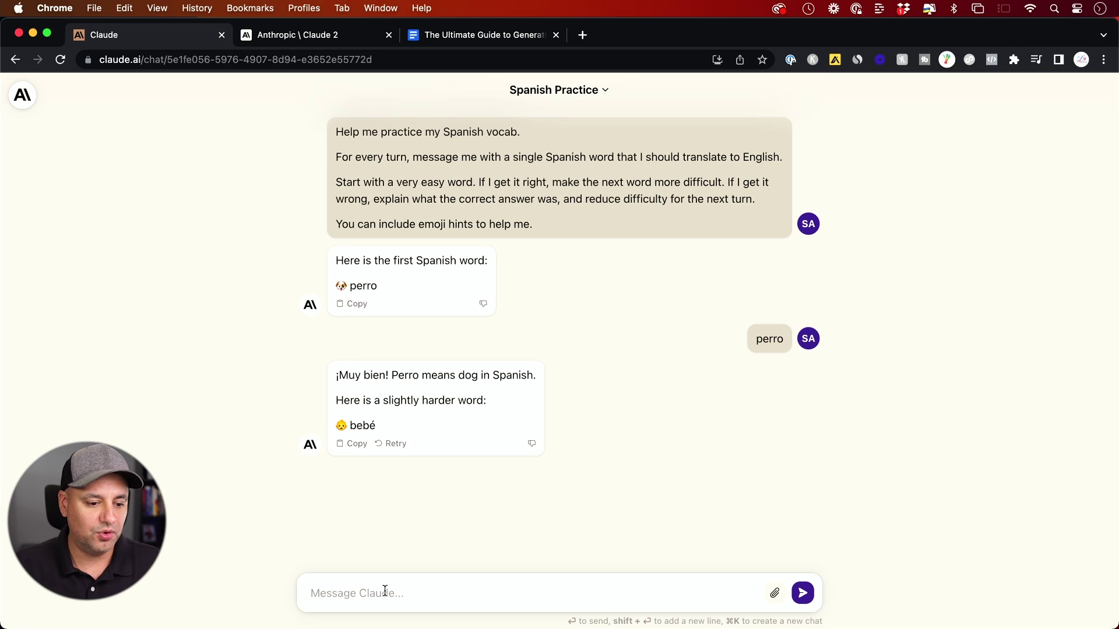
pyautogui.click(550, 95)
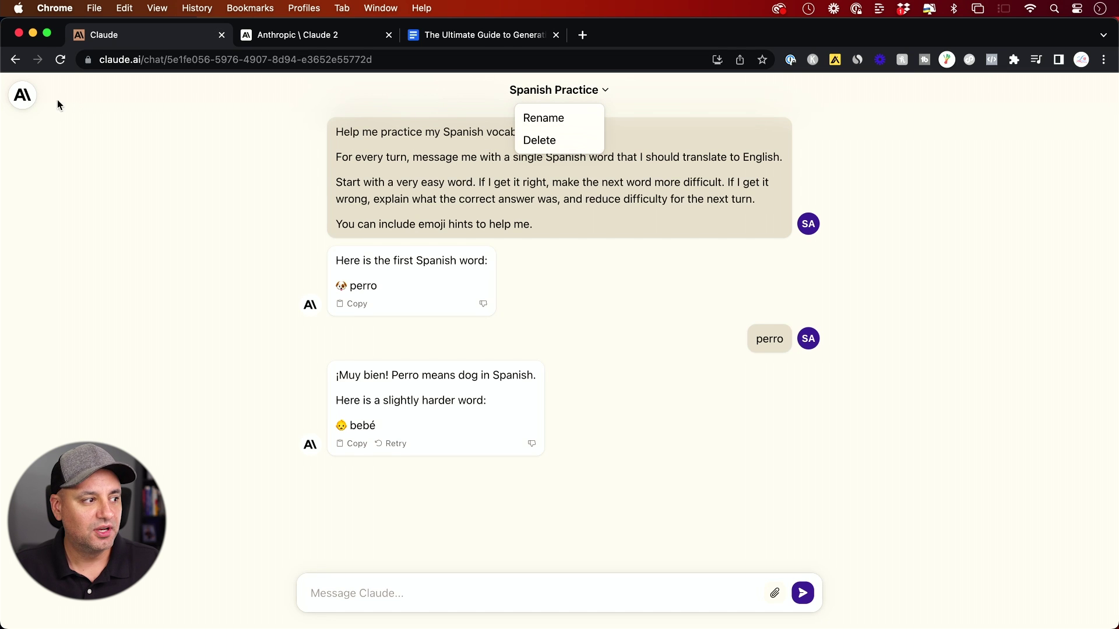
pyautogui.click(22, 97)
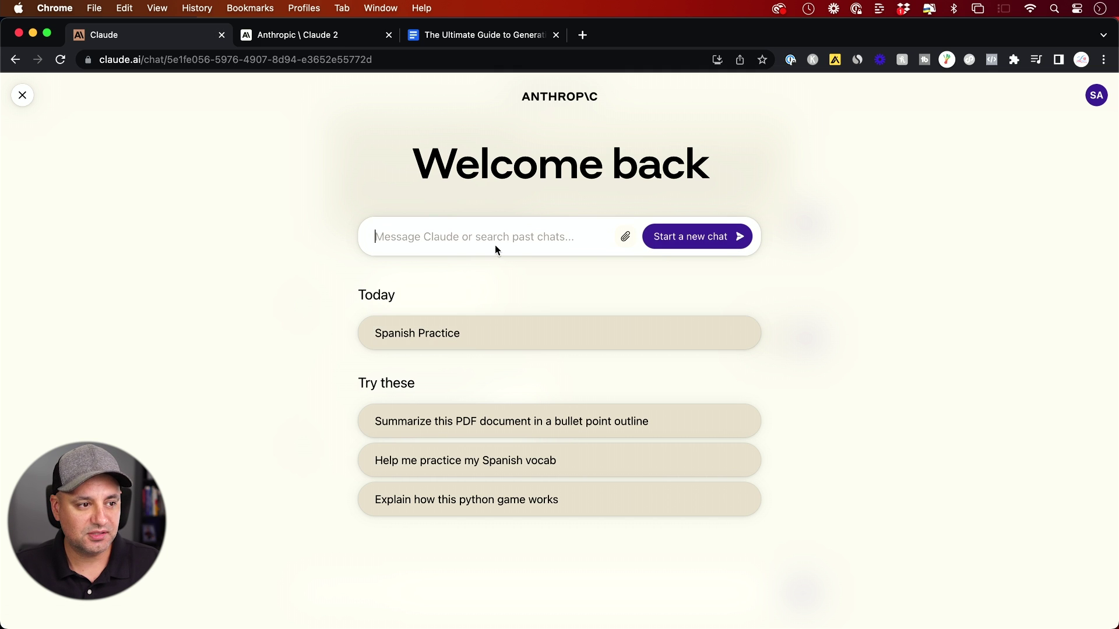
pyautogui.write("can you explain generative AI like I'm 5 years ago.")
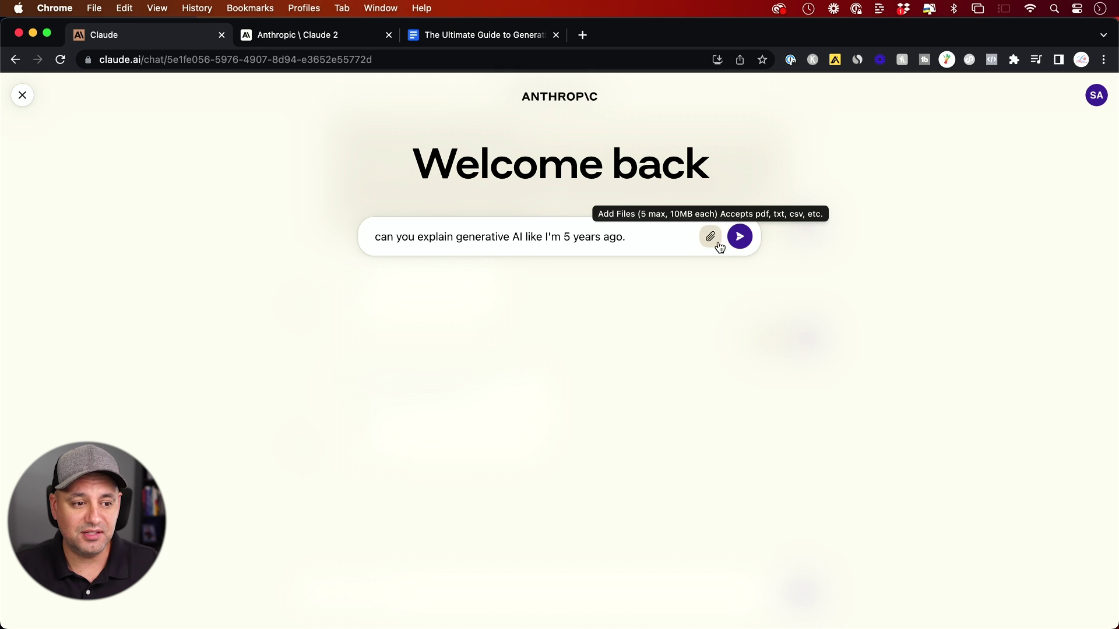
# - Ask Claude to explain generative AI to a five-year-old and highlight sentences of the reply
pyautogui.click(737, 242)
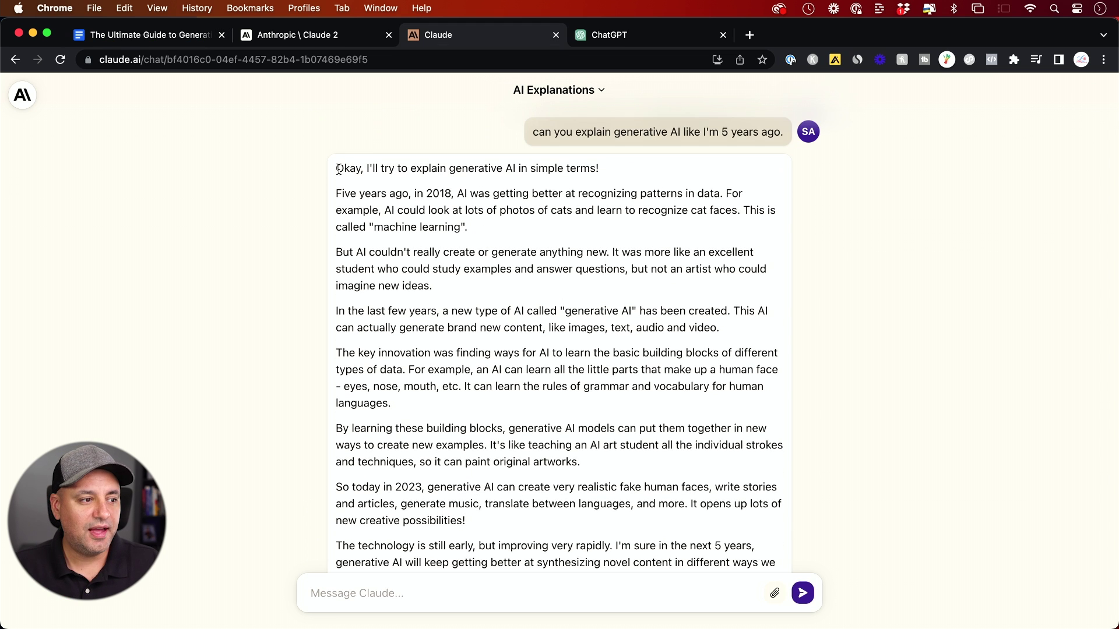
pyautogui.moveTo(336, 169); pyautogui.dragTo(609, 177)
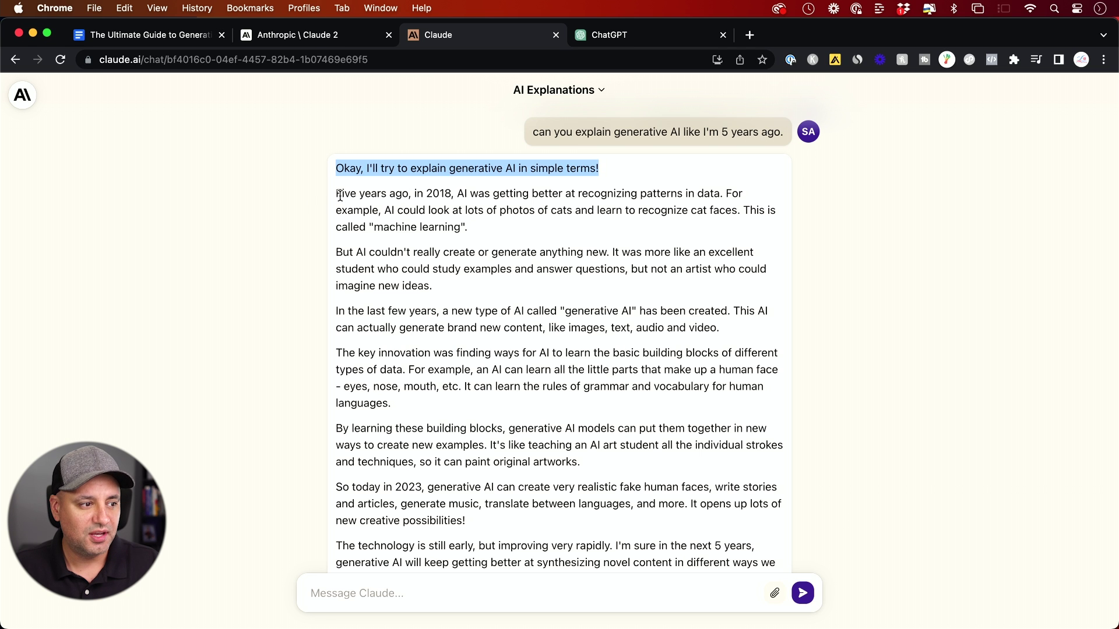
pyautogui.moveTo(337, 193); pyautogui.dragTo(470, 230)
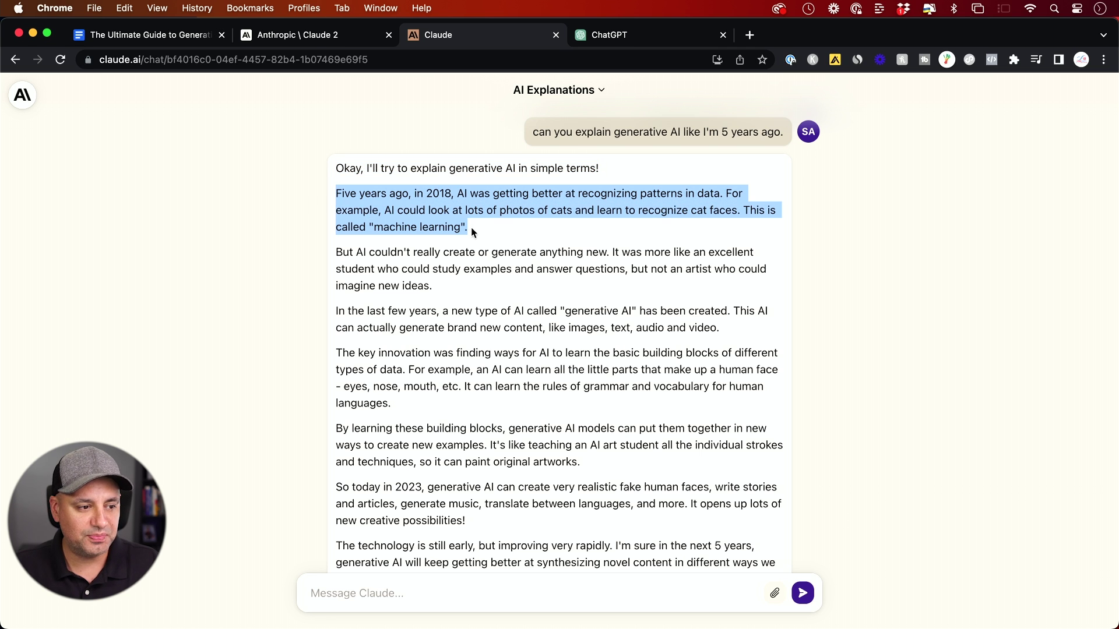
pyautogui.scroll(-1, 545, 258)
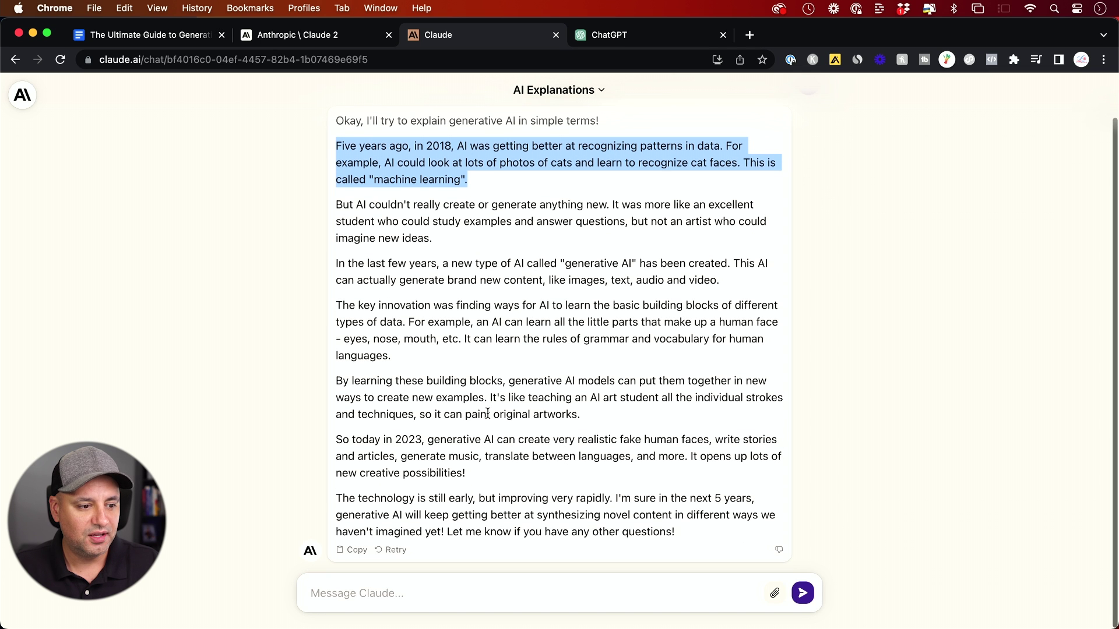
pyautogui.click(337, 439)
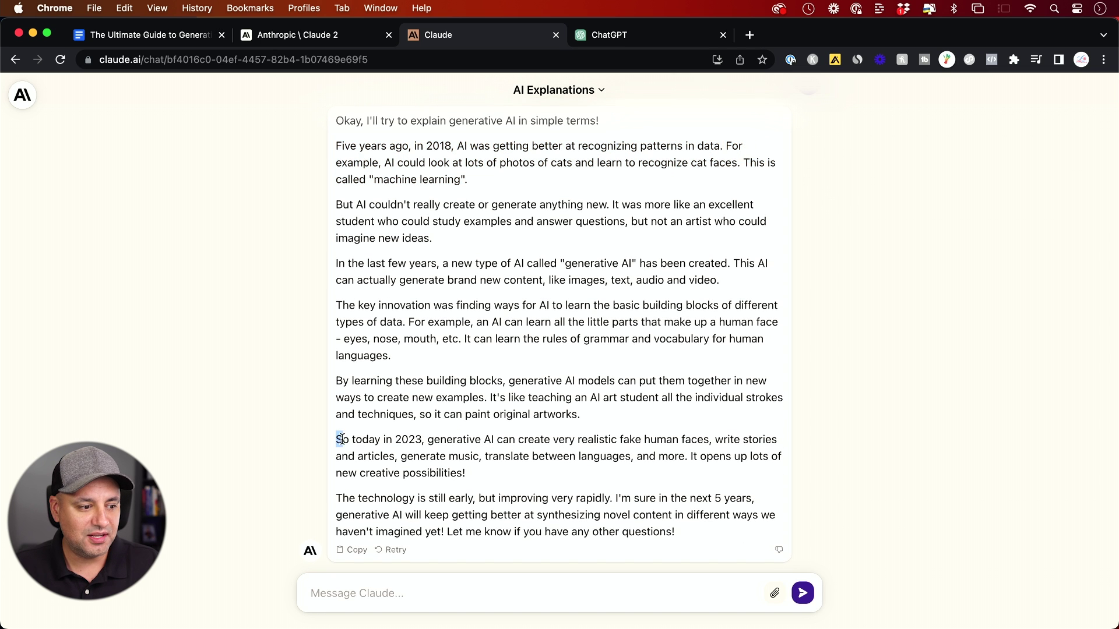
pyautogui.moveTo(342, 439); pyautogui.dragTo(426, 444)
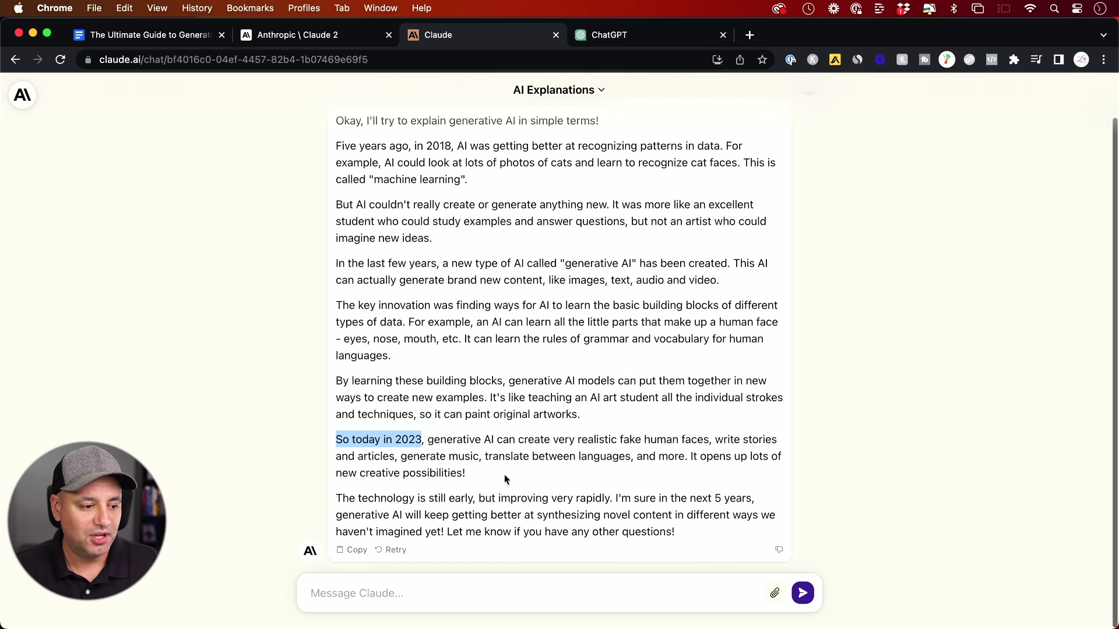
pyautogui.scroll(1, 431, 371)
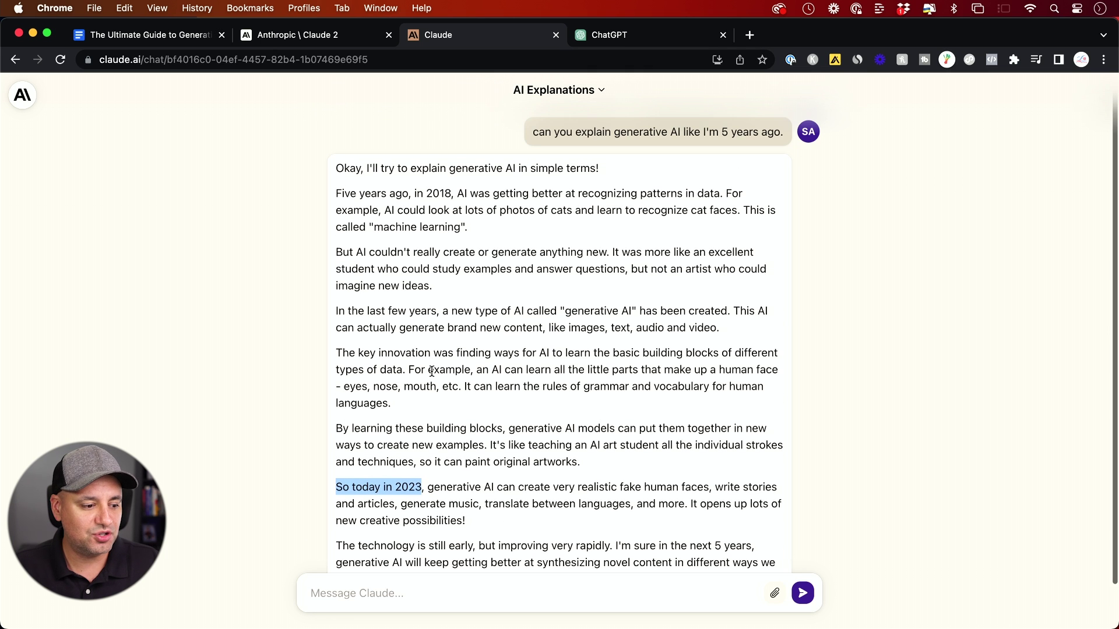
# - Compare ChatGPT's generative AI answer with Claude's, then bring up Claude's start page
pyautogui.click(653, 39)
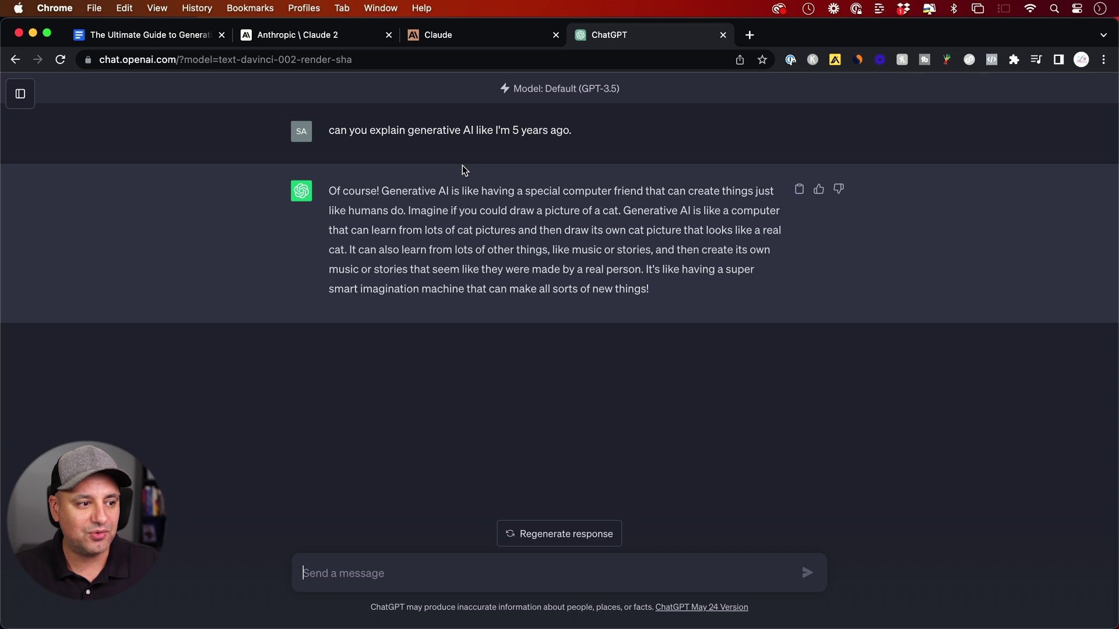
pyautogui.moveTo(329, 192); pyautogui.dragTo(645, 191)
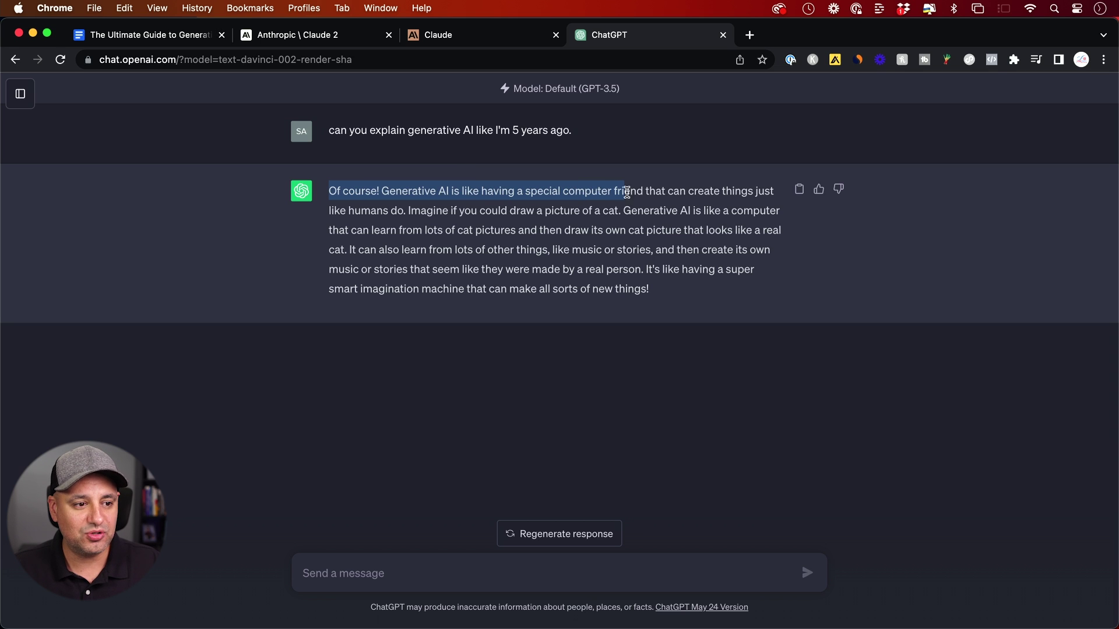
pyautogui.click(606, 230)
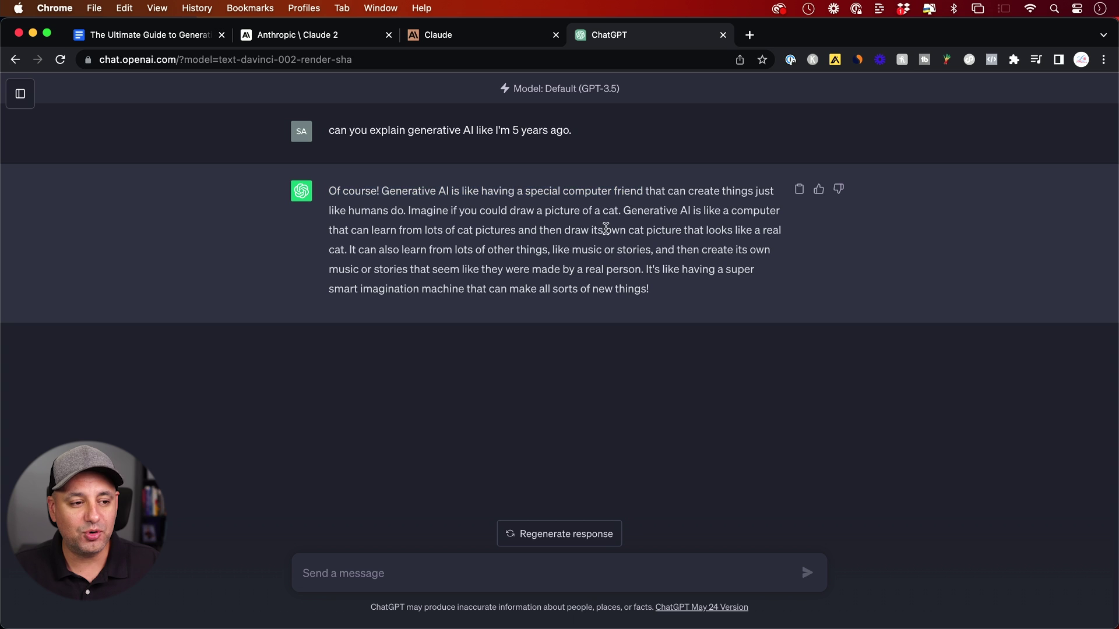
pyautogui.hotkey('ctrl', 'shift', 'Tab')
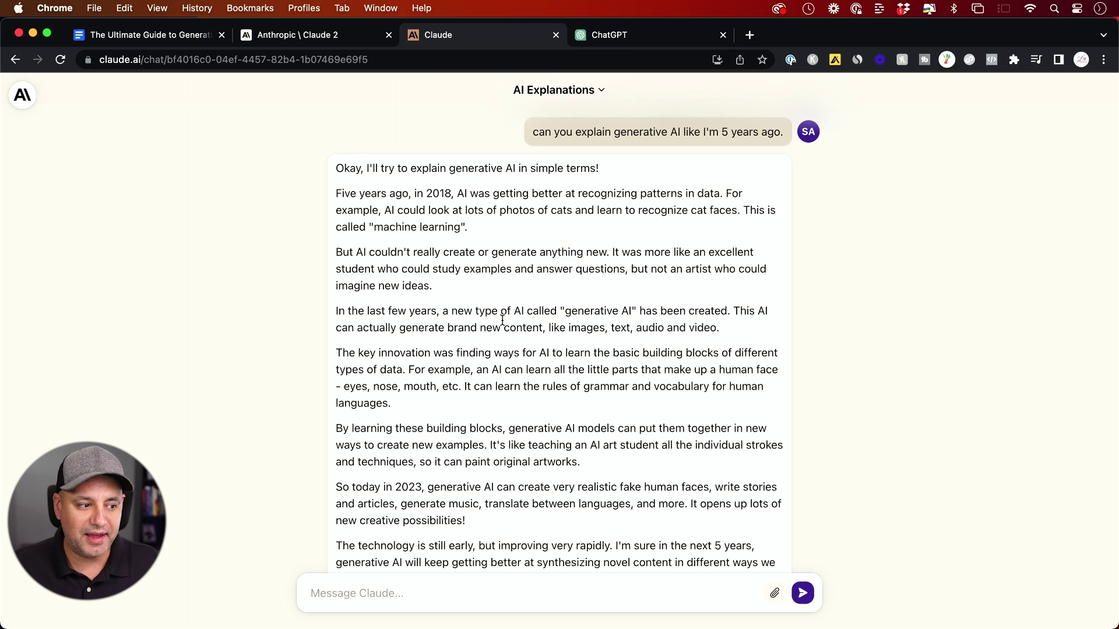
pyautogui.hotkey('ctrl', 'Tab')
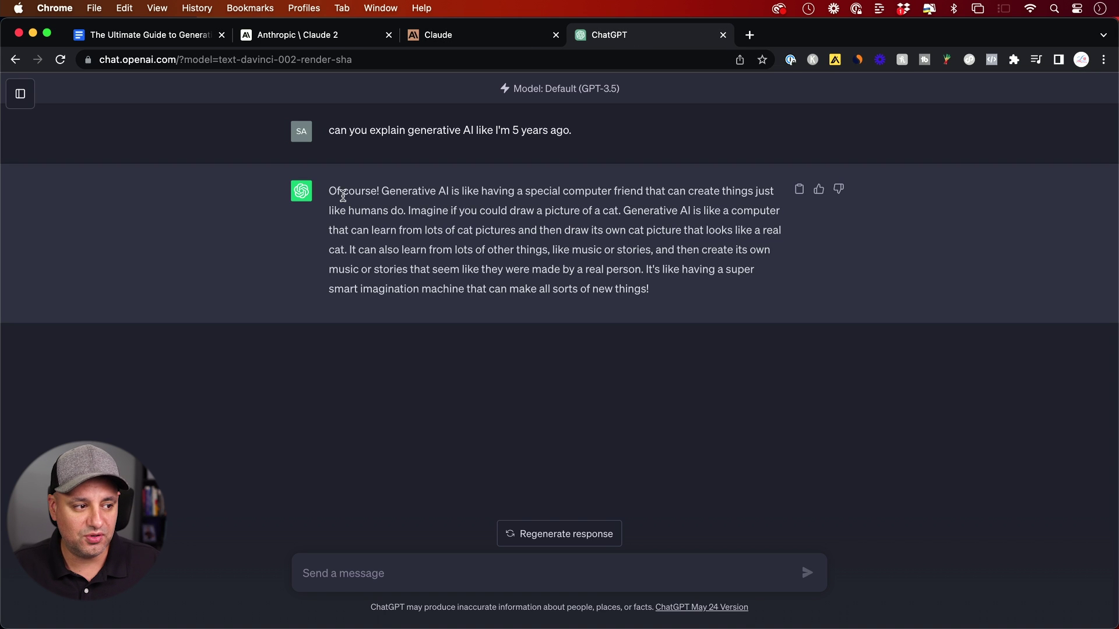
pyautogui.click(477, 35)
pyautogui.scroll(2, 603, 301)
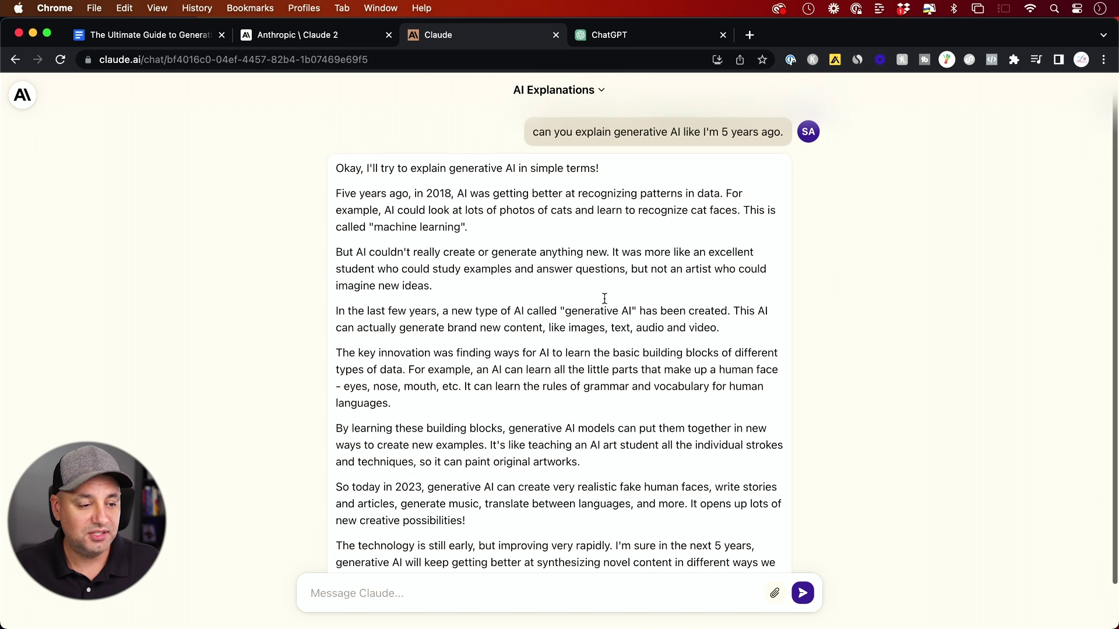
pyautogui.press('super+k')
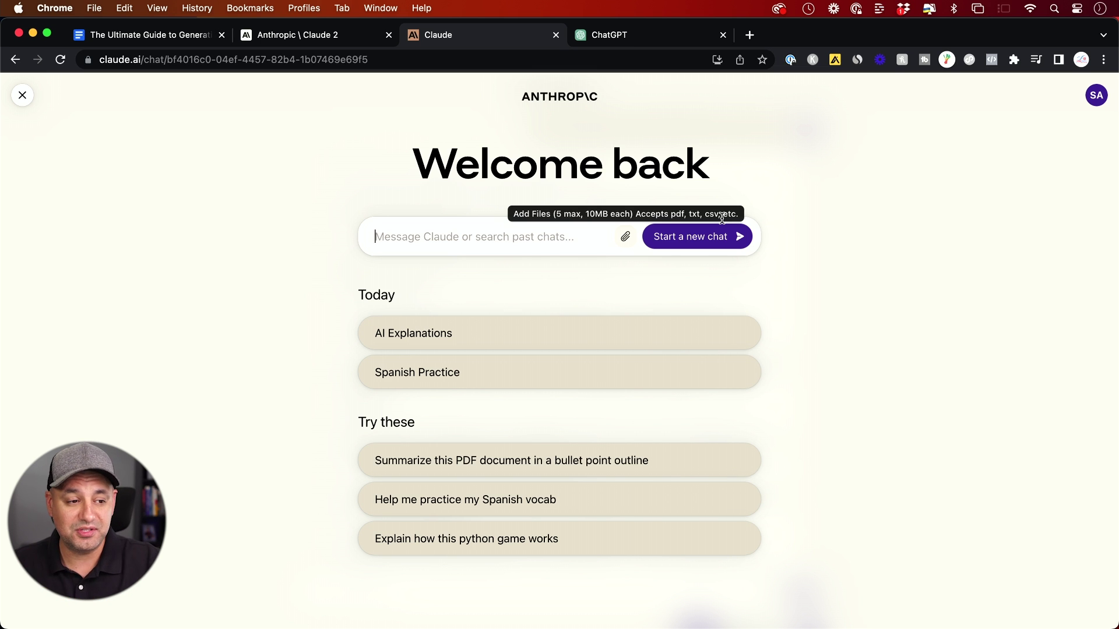
# - Attach the compressor characterization research PDF and start a new chat summarizing it
pyautogui.click(625, 240)
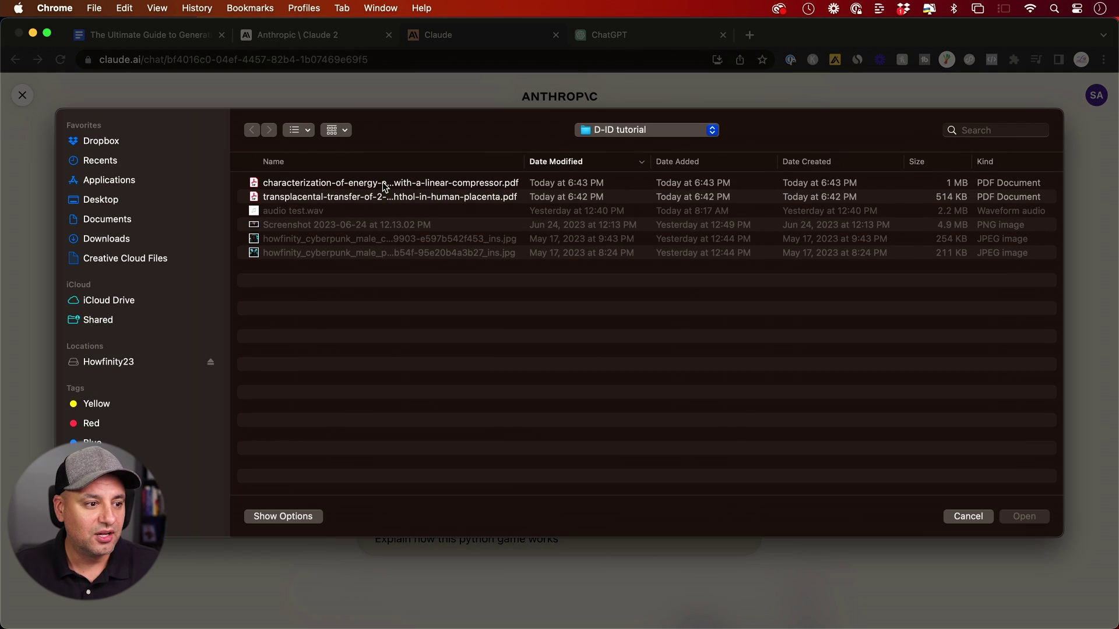
pyautogui.click(385, 184)
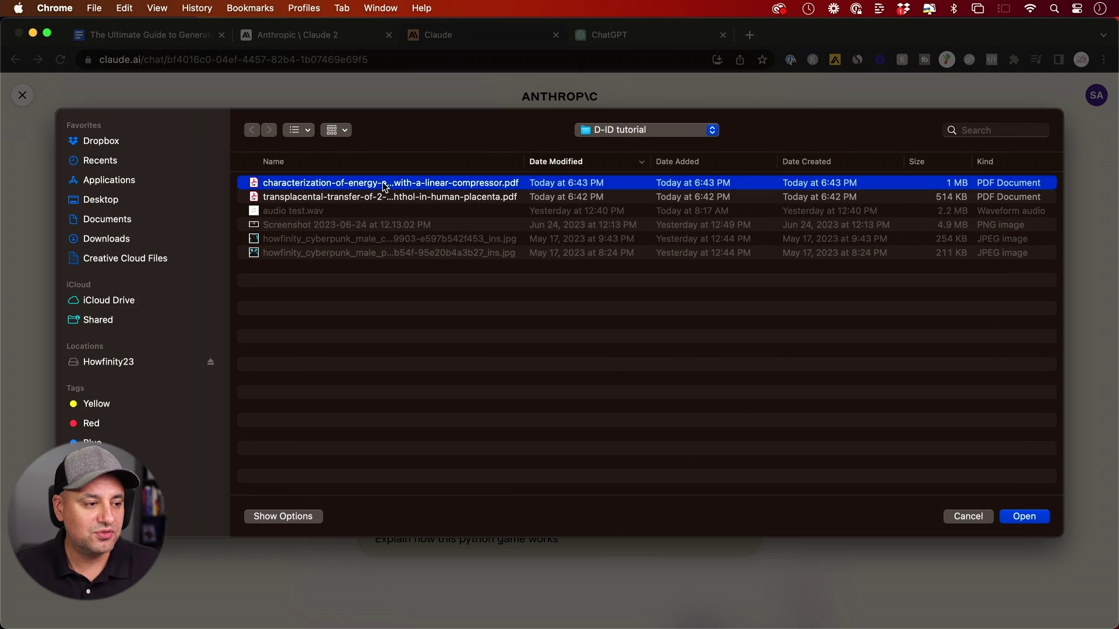
pyautogui.press('space')
pyautogui.press('space')
pyautogui.press('Return')
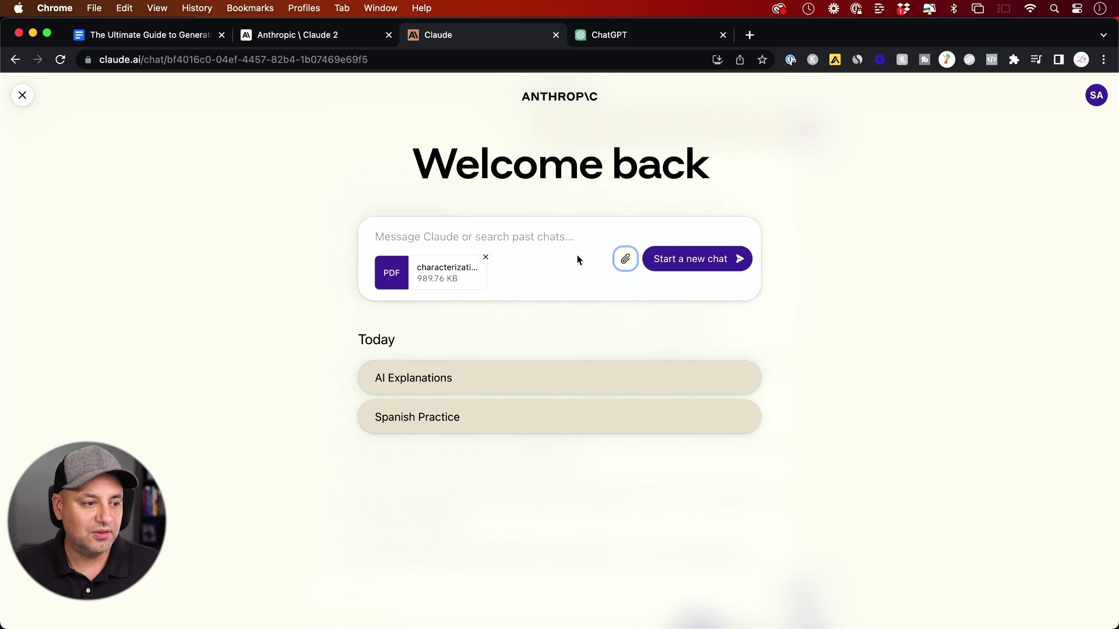
pyautogui.click(439, 239)
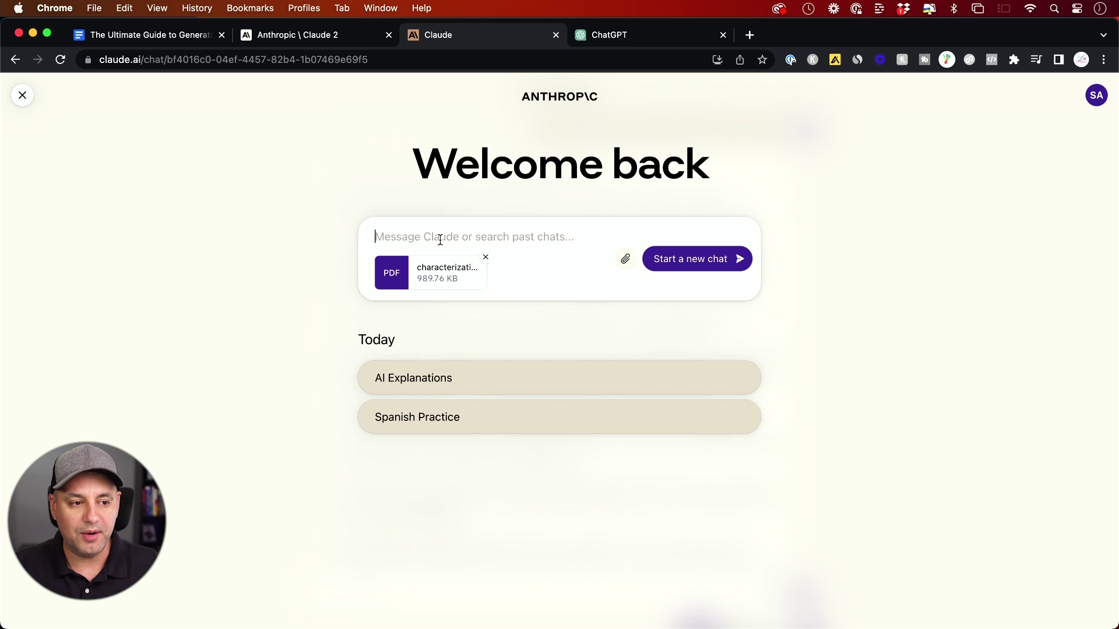
pyautogui.press('Return')
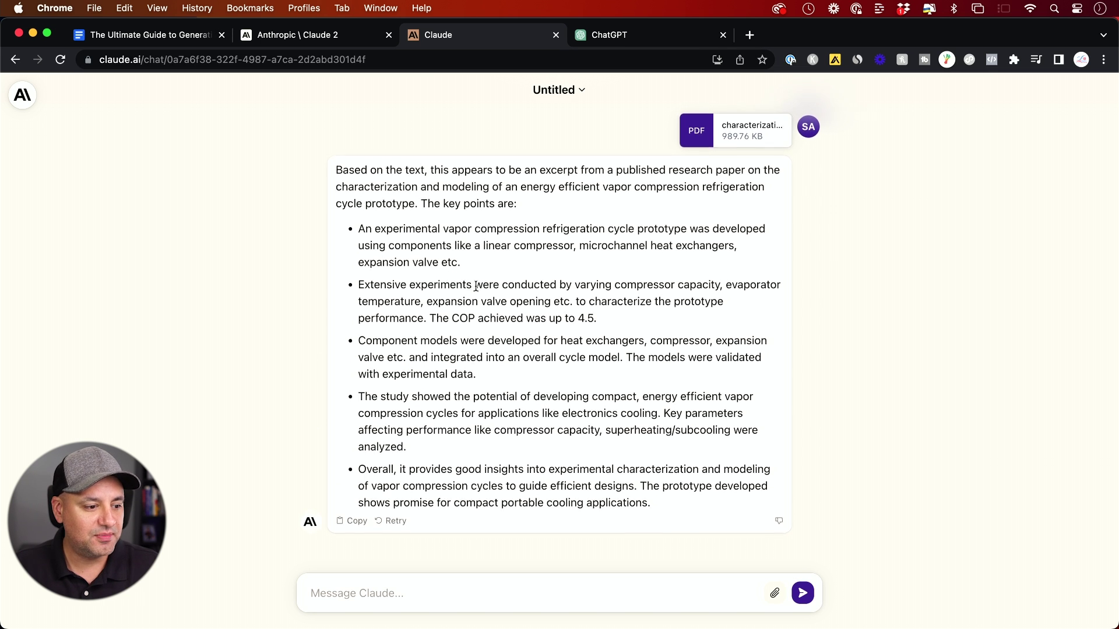
# - Request the paper as one simple sentence, as an explain-like-I'm-5, and as ten bullets
pyautogui.click(451, 594)
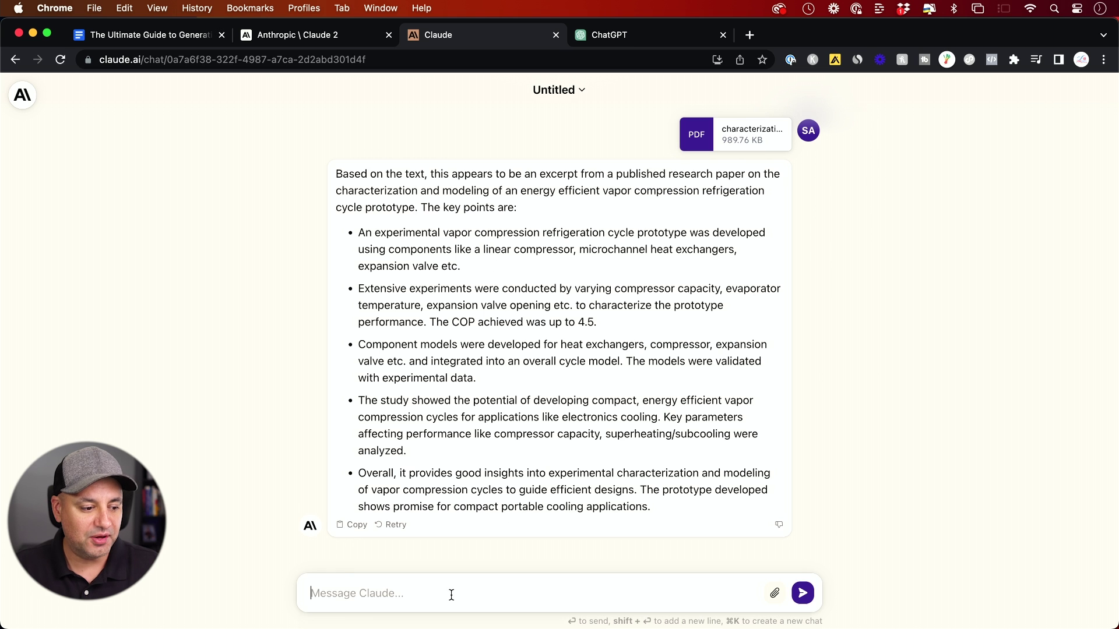
pyautogui.write('explain the main point in one sentence and in very simple terms.')
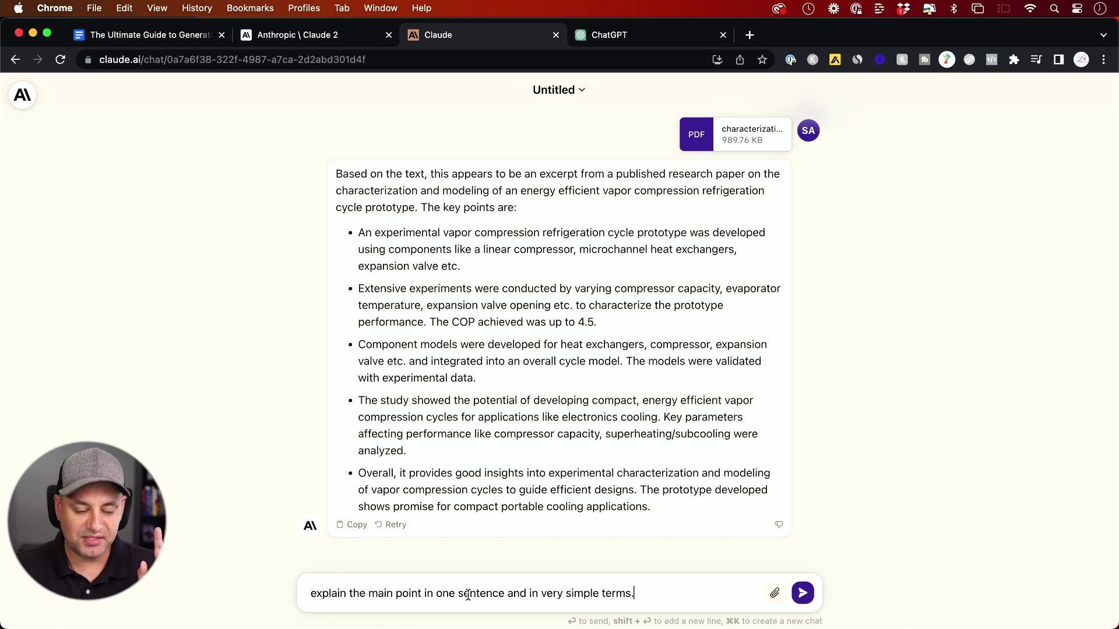
pyautogui.press('Return')
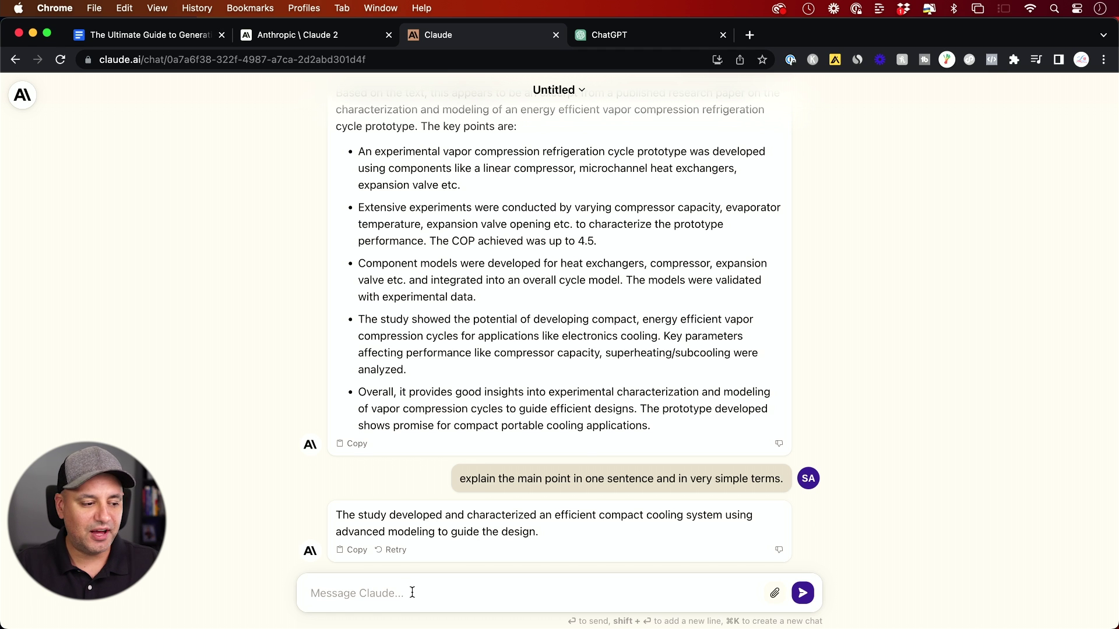
pyautogui.write("explain it to me like I'm 5")
pyautogui.press('Return')
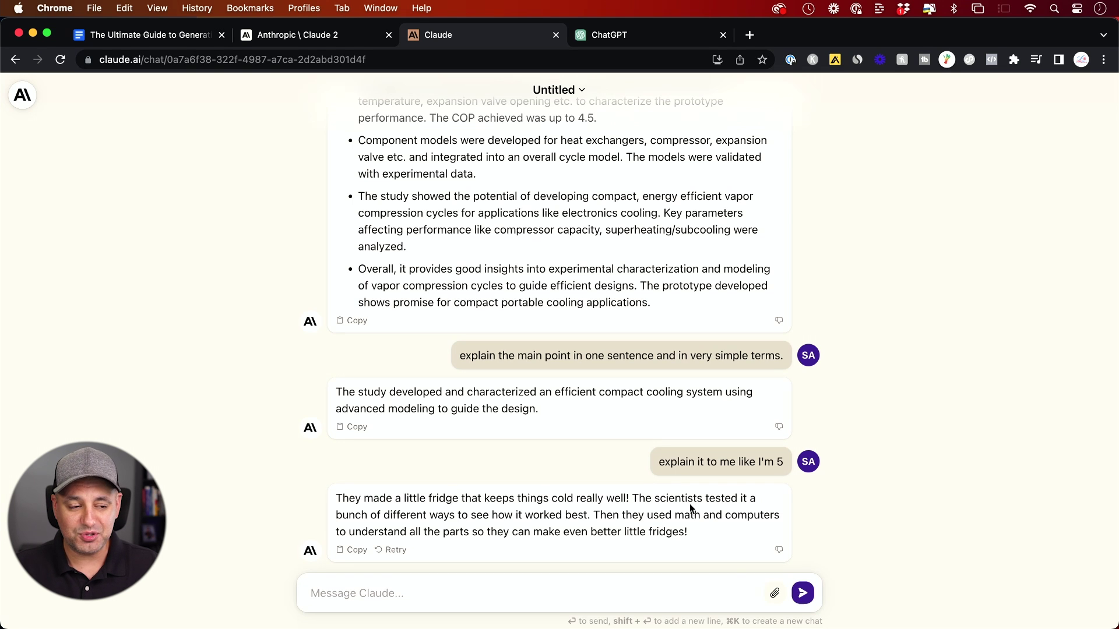
pyautogui.scroll(5, 690, 506)
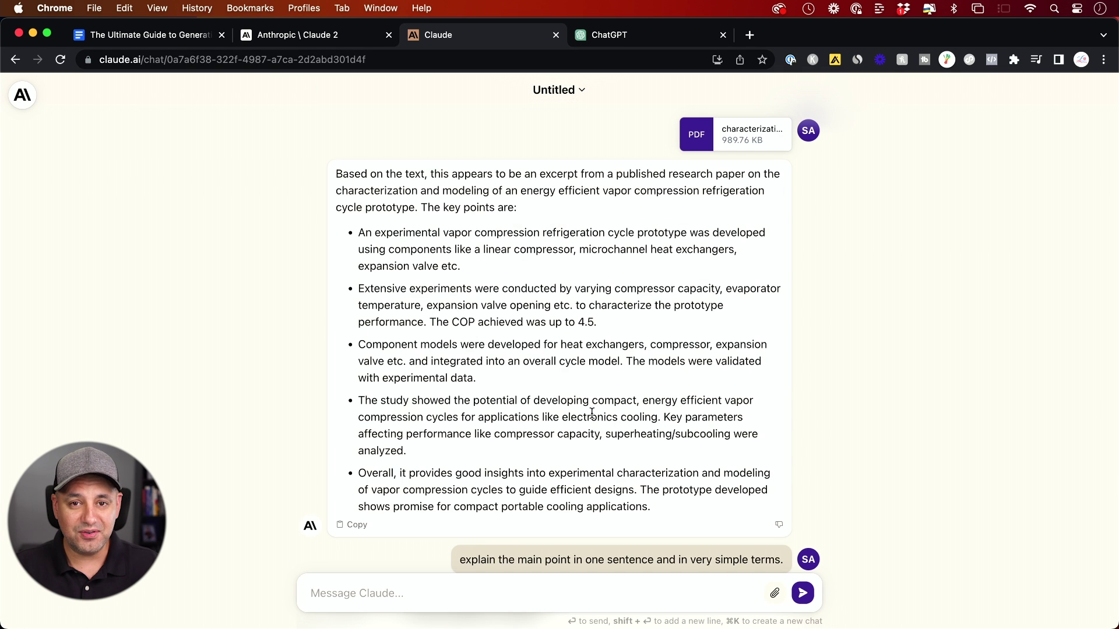
pyautogui.scroll(-2, 592, 414)
pyautogui.scroll(-3, 592, 412)
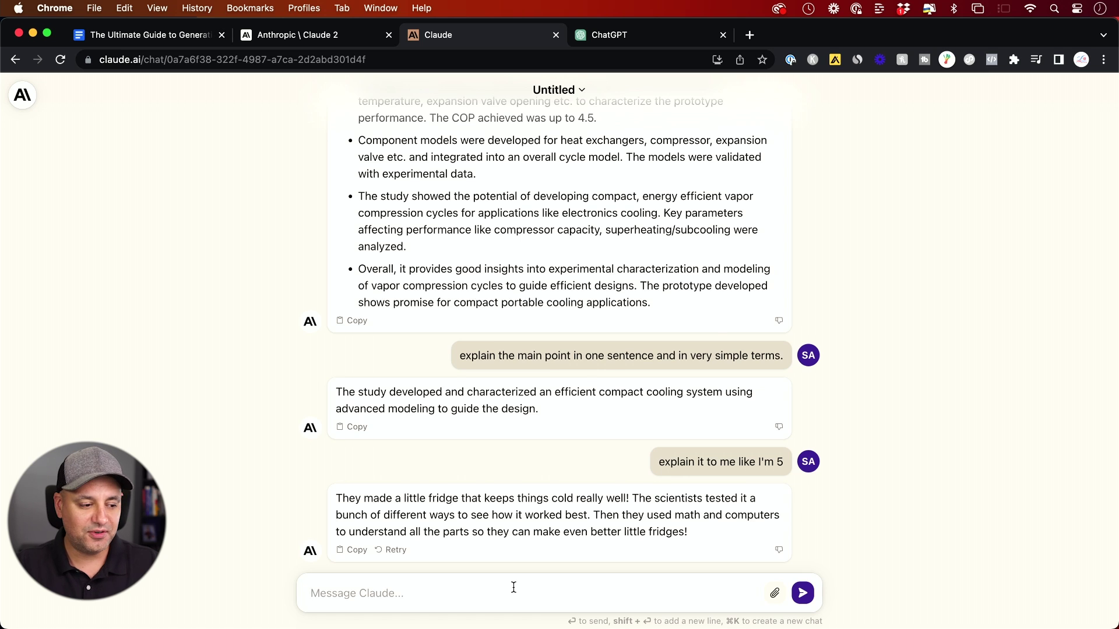
pyautogui.write('give me the top 10 key points in bullet point format')
pyautogui.press('Return')
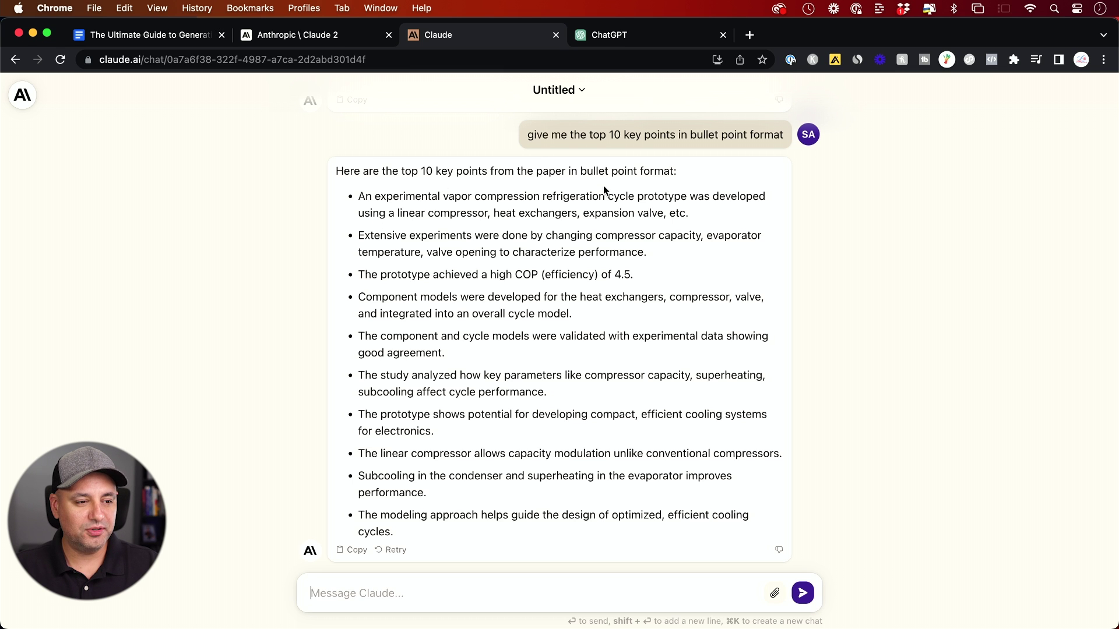
# - Check ChatGPT's GPT-4 model menu with Code Interpreter selected, then close it
pyautogui.click(622, 41)
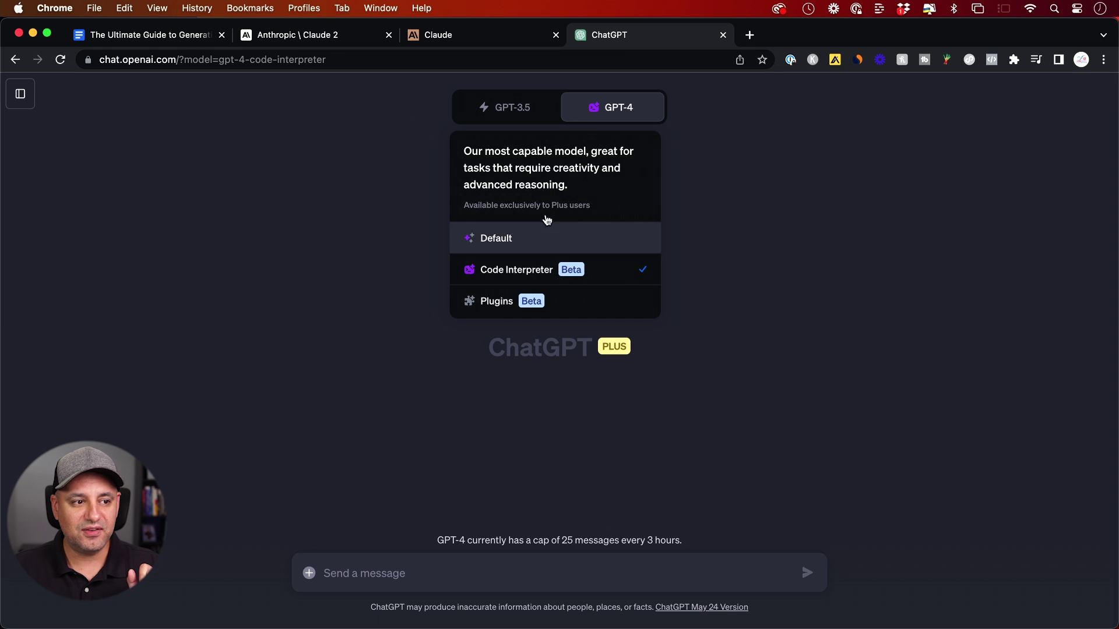
pyautogui.click(519, 273)
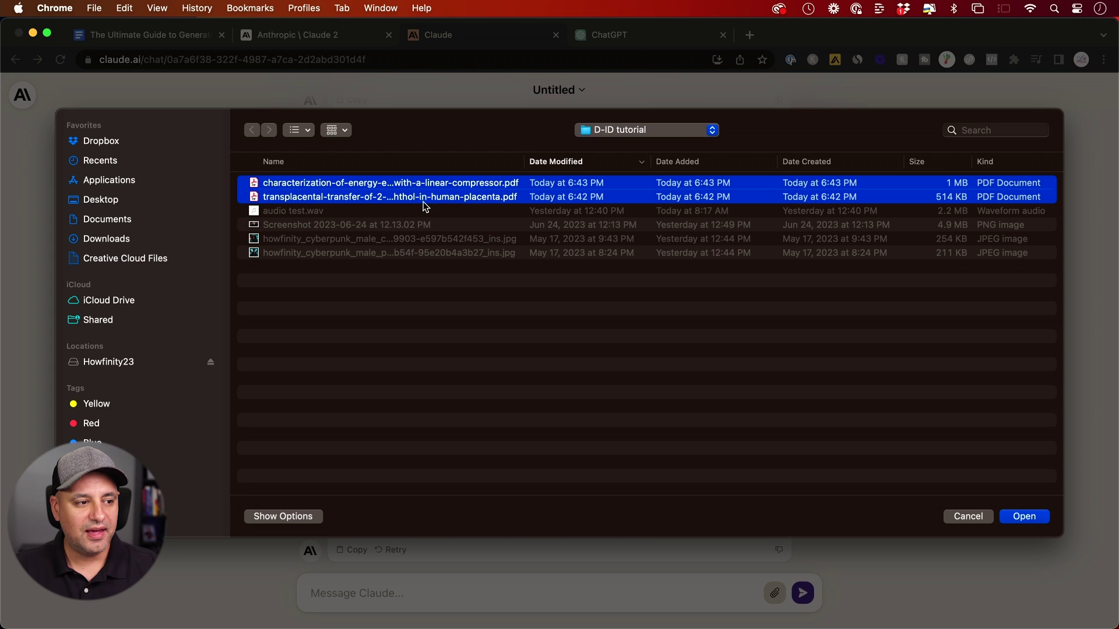
# - Attach the placenta transfer and compressor PDFs together and send them for separate summaries
pyautogui.click(405, 199)
pyautogui.keyDown('shift'); pyautogui.click(405, 184); pyautogui.keyUp('shift')
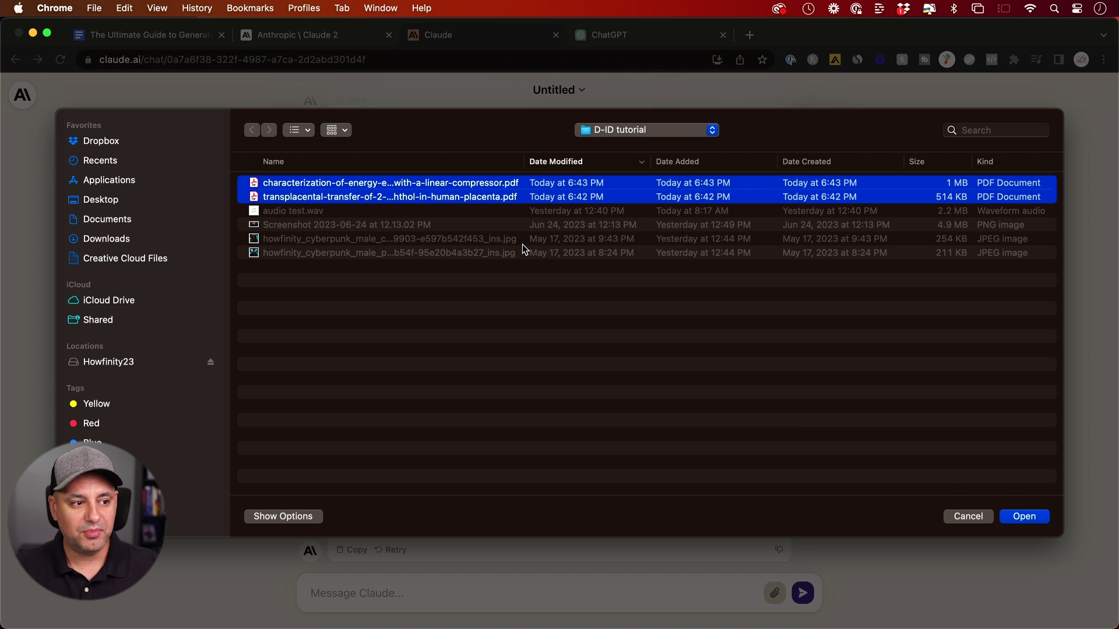
pyautogui.click(1025, 517)
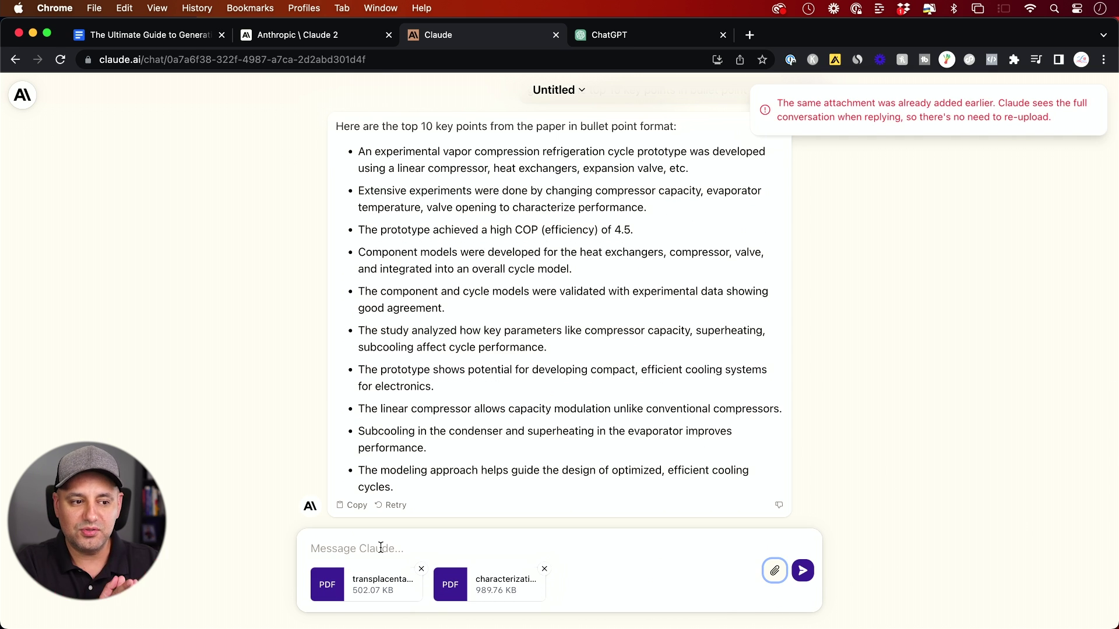
pyautogui.press('Return')
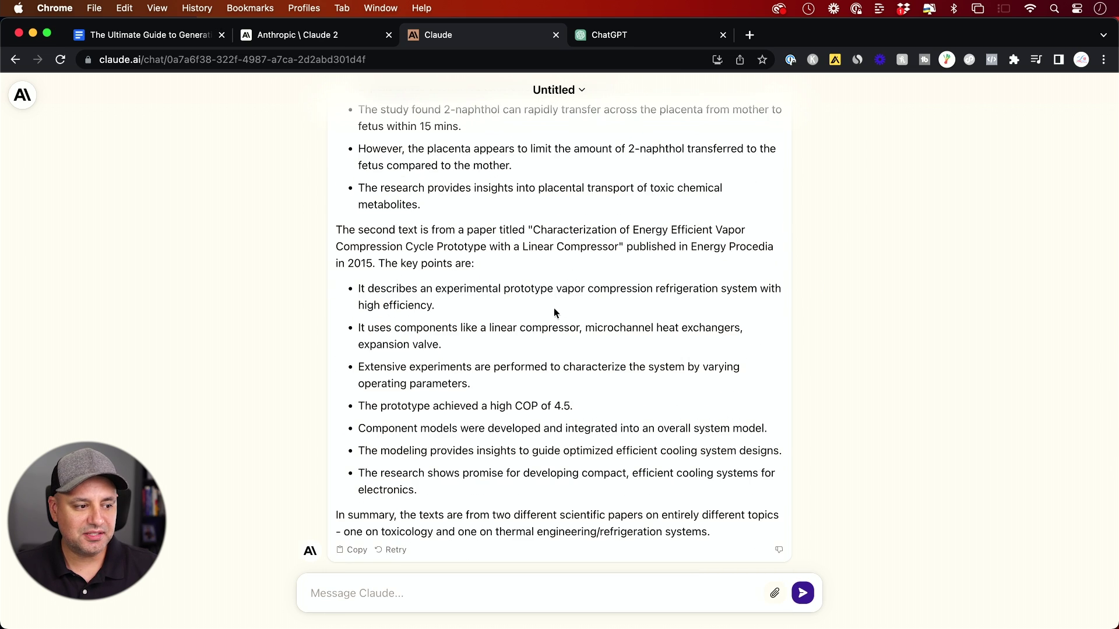
pyautogui.scroll(3, 554, 313)
pyautogui.scroll(2, 554, 311)
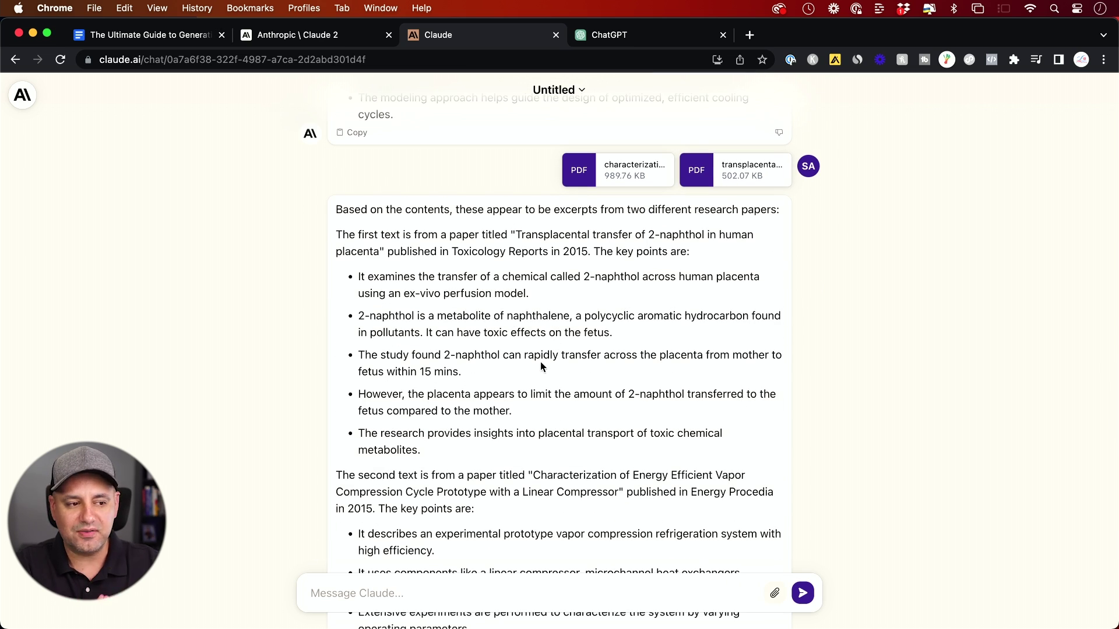
pyautogui.scroll(-1, 529, 428)
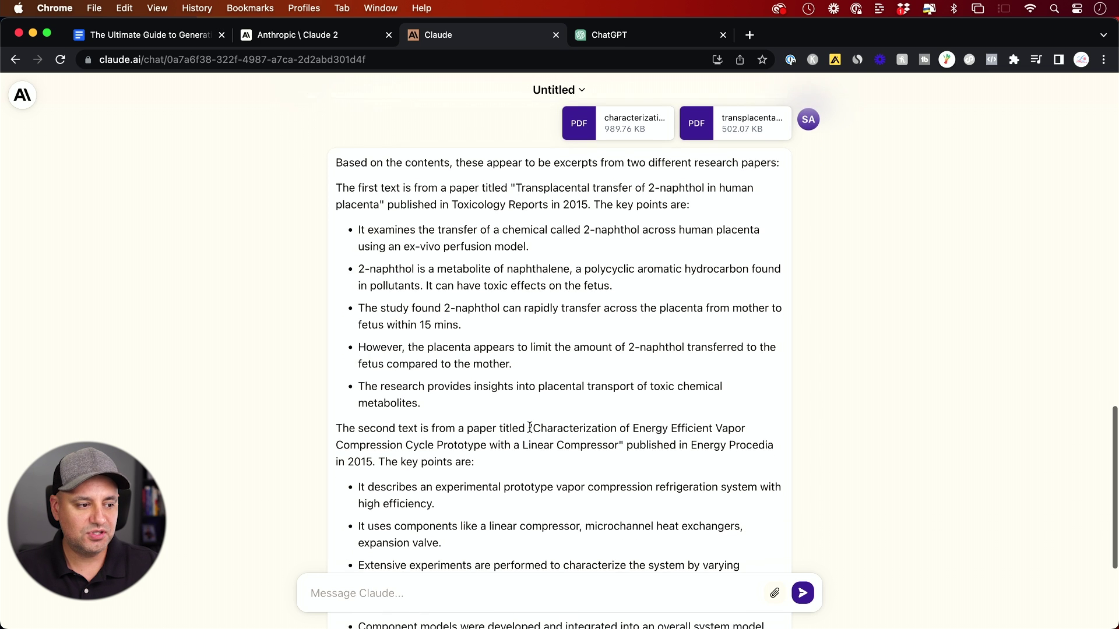
pyautogui.scroll(-2, 529, 428)
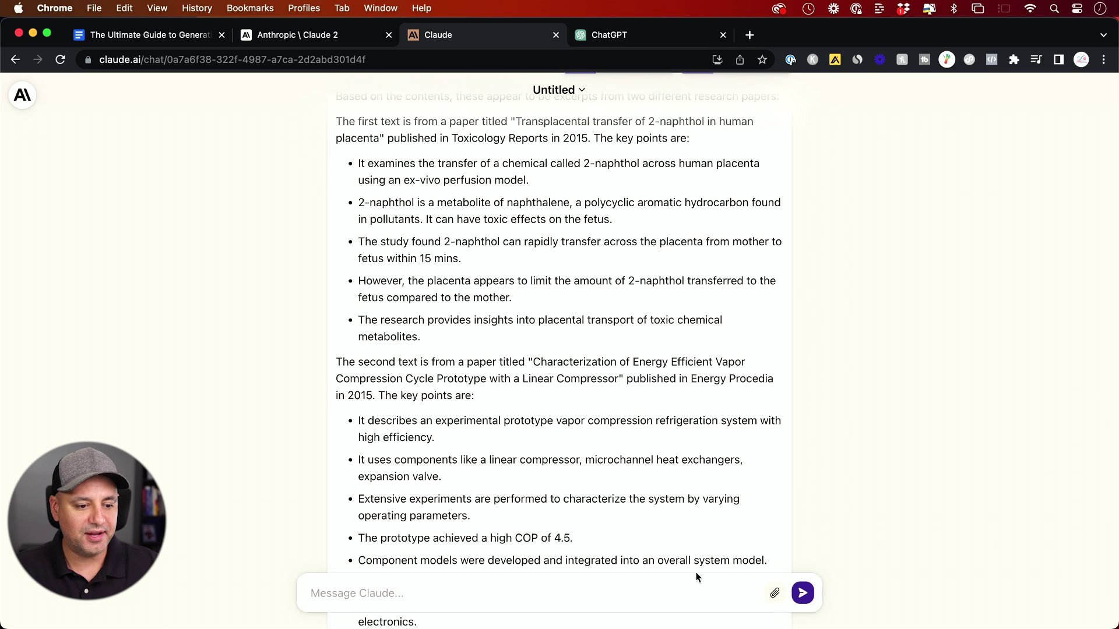
pyautogui.scroll(2, 580, 405)
pyautogui.scroll(-4, 519, 381)
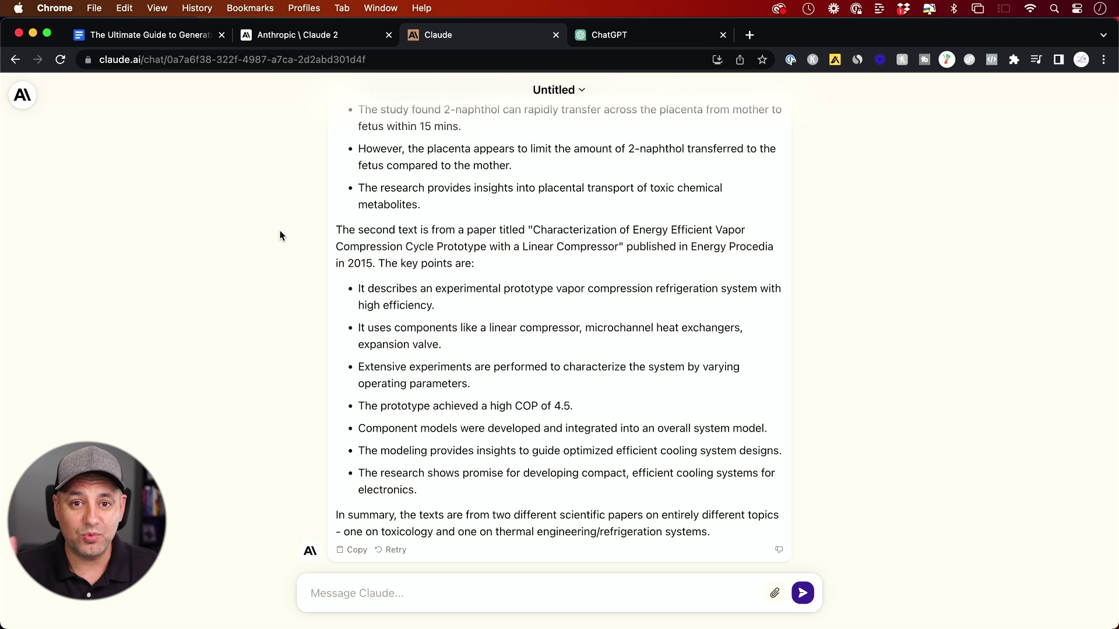
# - Confirm the Generative AI guide's 13,469-word count, select all its text, and return to Claude
pyautogui.click(165, 37)
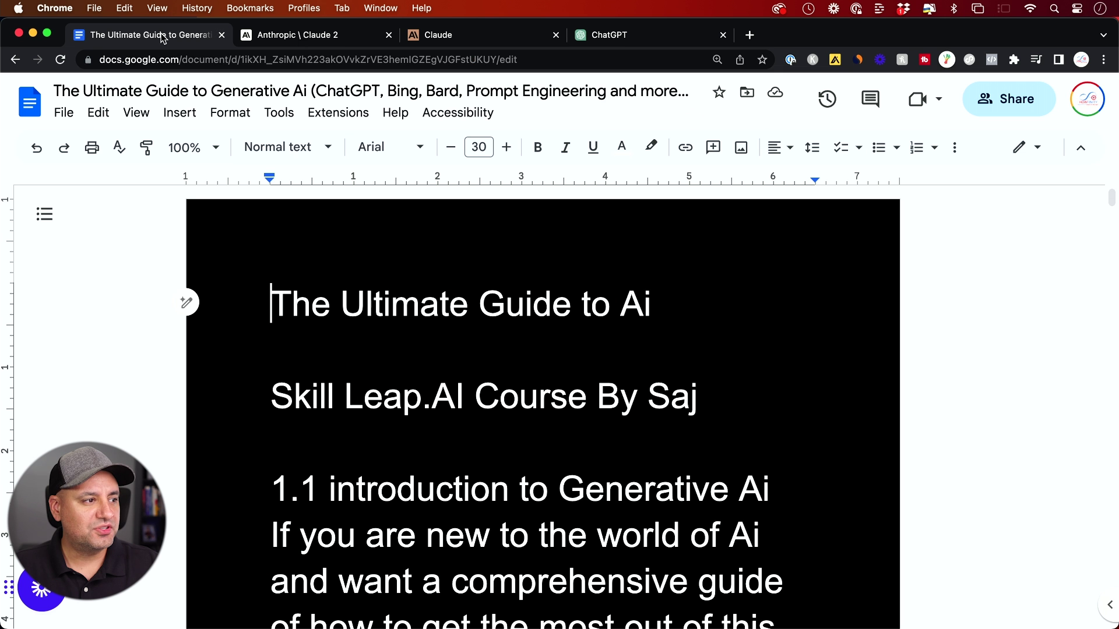
pyautogui.click(282, 122)
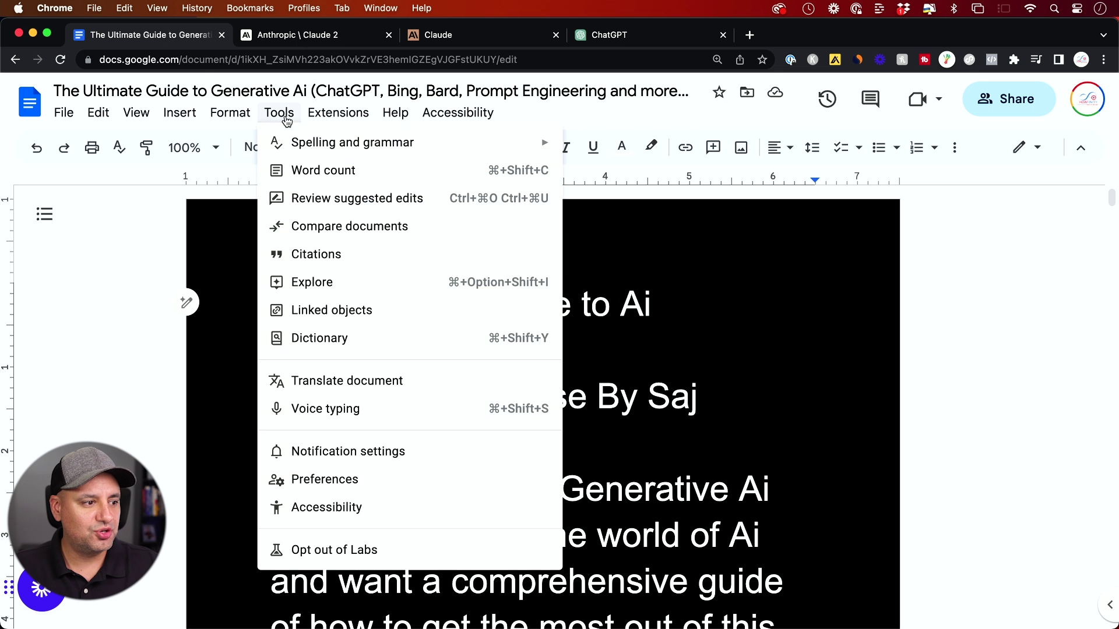
pyautogui.click(314, 172)
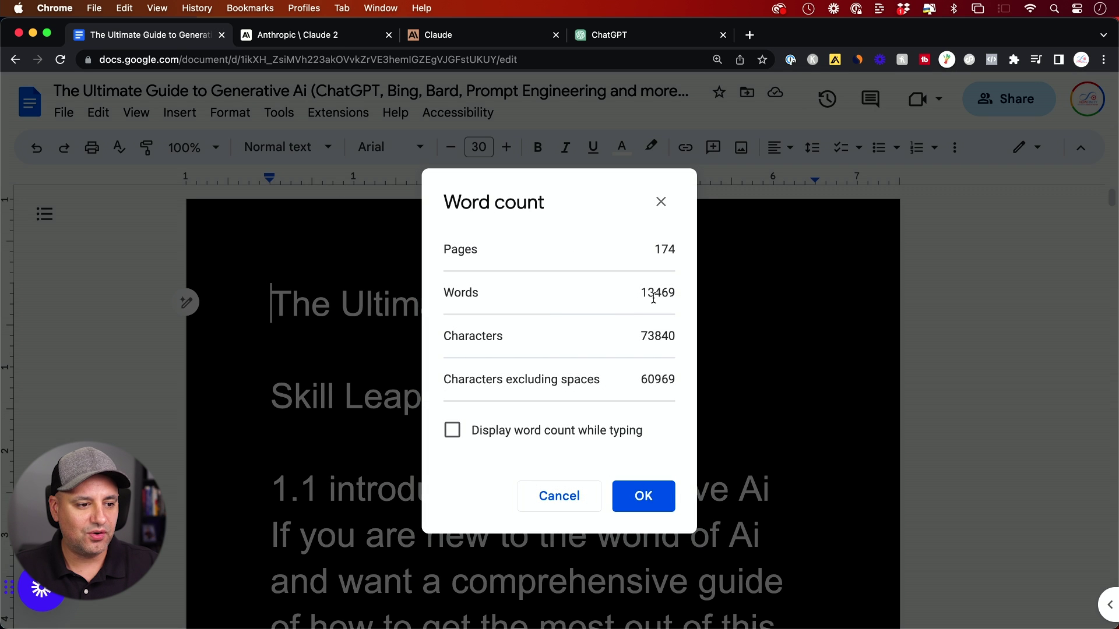
pyautogui.click(662, 202)
pyautogui.click(547, 333)
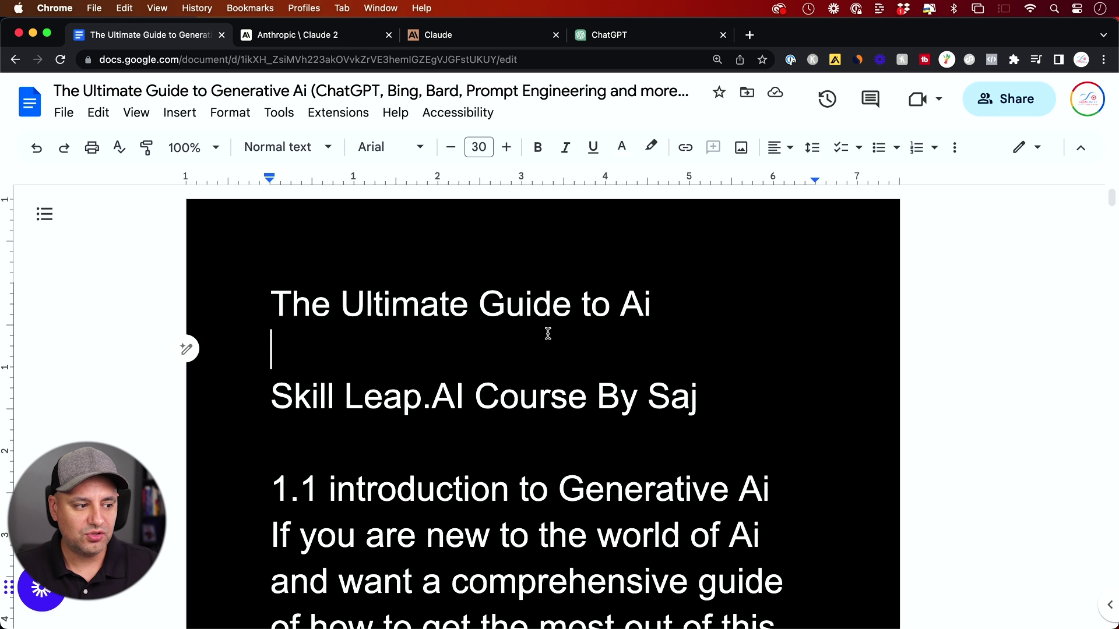
pyautogui.press('cmd+a')
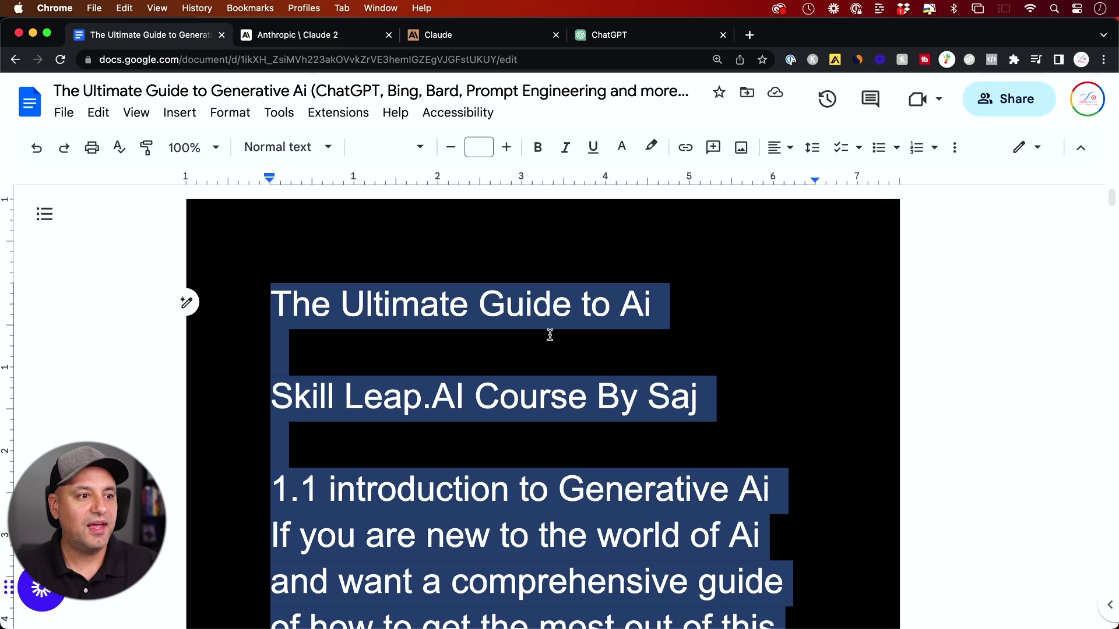
pyautogui.click(463, 39)
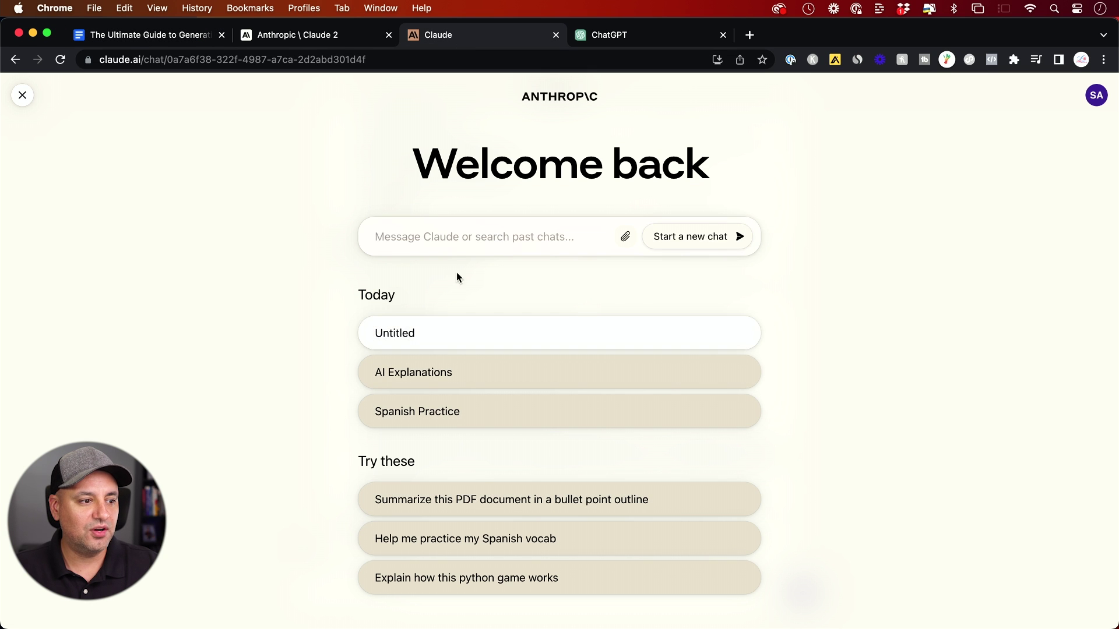
# - Paste the long course script as paste.txt and send it for a ten-bullet summary
pyautogui.click(428, 236)
pyautogui.write('summarize this into 10 bullet points.')
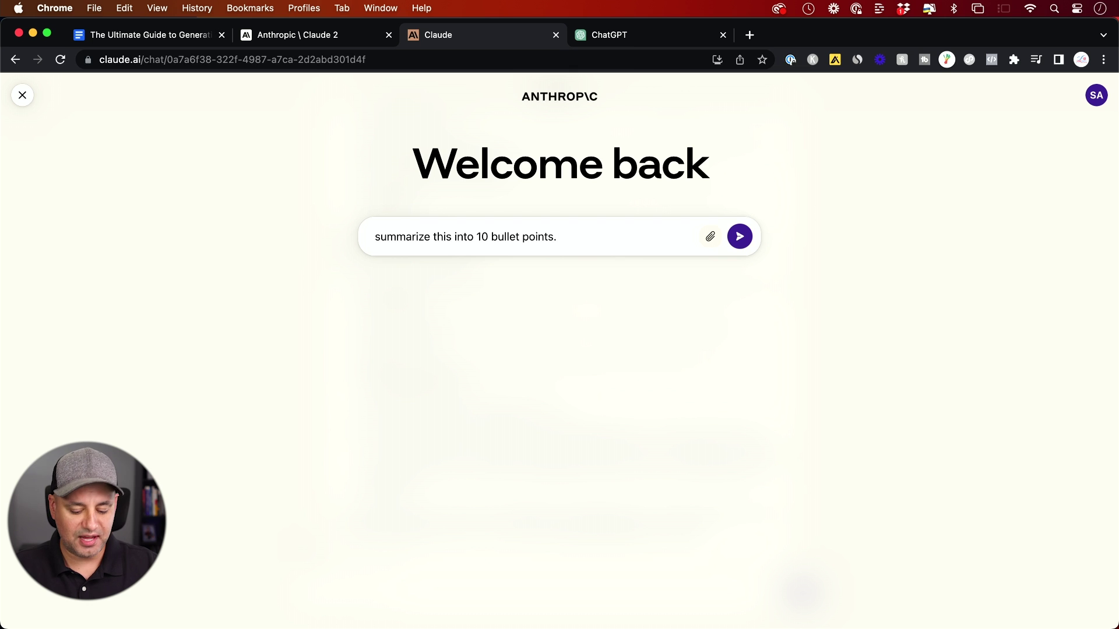
pyautogui.rightClick(578, 240)
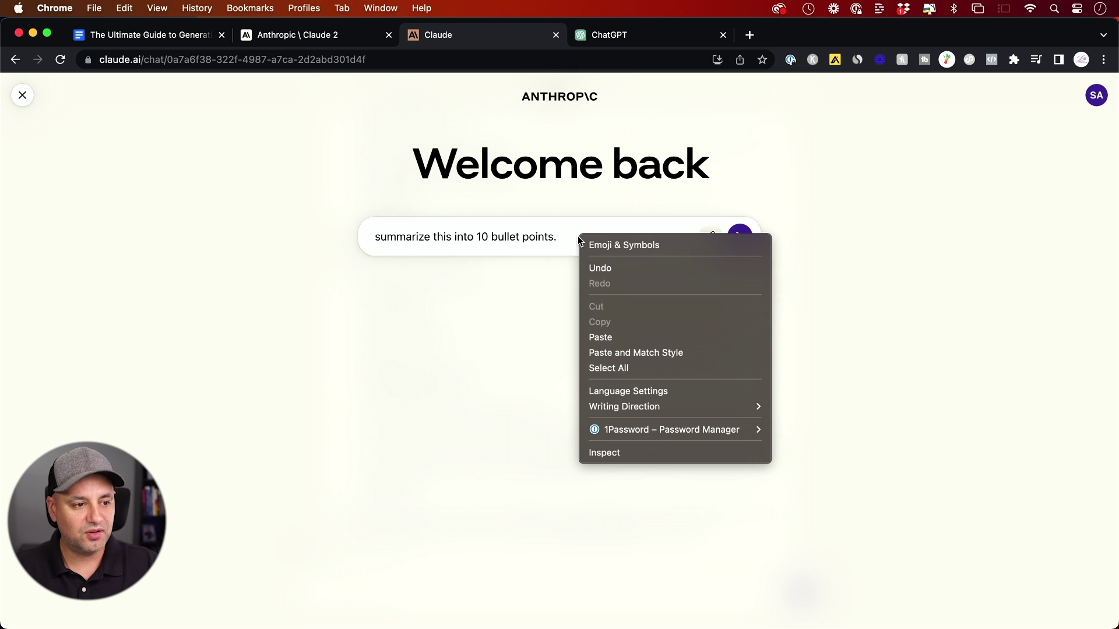
pyautogui.click(617, 336)
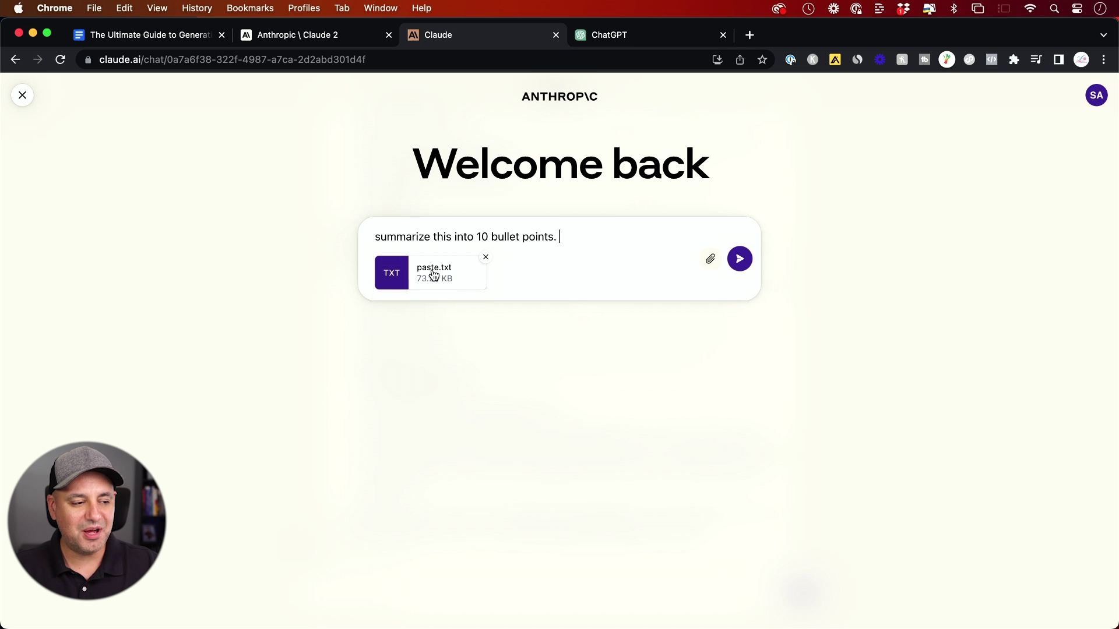
pyautogui.click(740, 262)
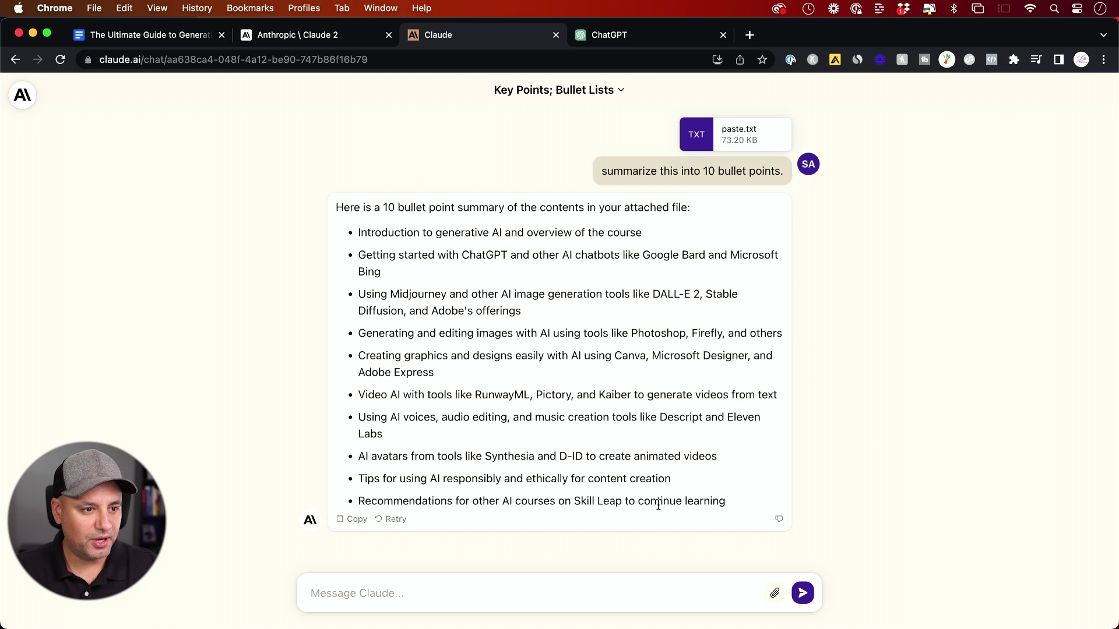
pyautogui.hotkey('ctrl', 'Tab')
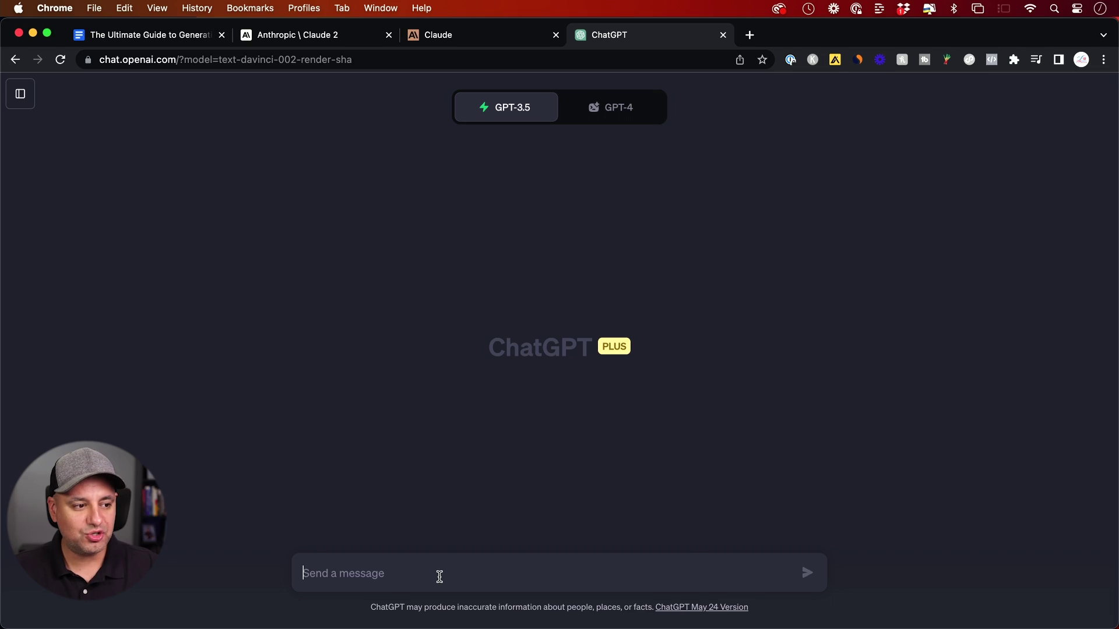
# - Submit the full course script to ChatGPT, see it rejected as too long, return to Claude
pyautogui.press('super+v')
pyautogui.scroll(5, 473, 539)
pyautogui.scroll(5, 473, 538)
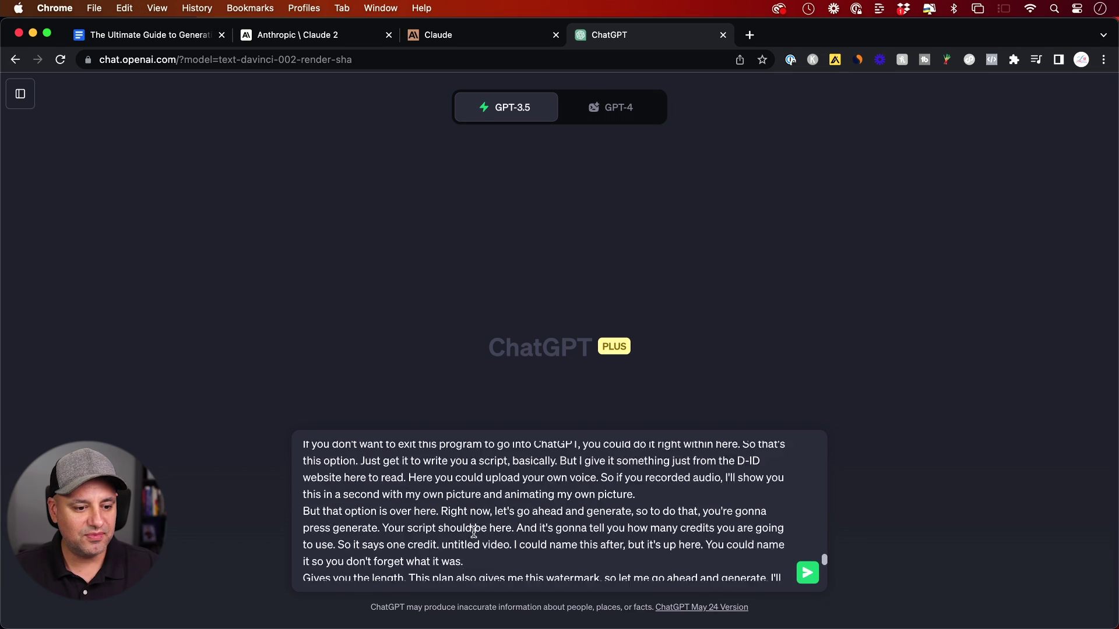
pyautogui.scroll(5, 473, 536)
pyautogui.scroll(5, 474, 532)
pyautogui.scroll(-10, 474, 530)
pyautogui.scroll(-10, 469, 532)
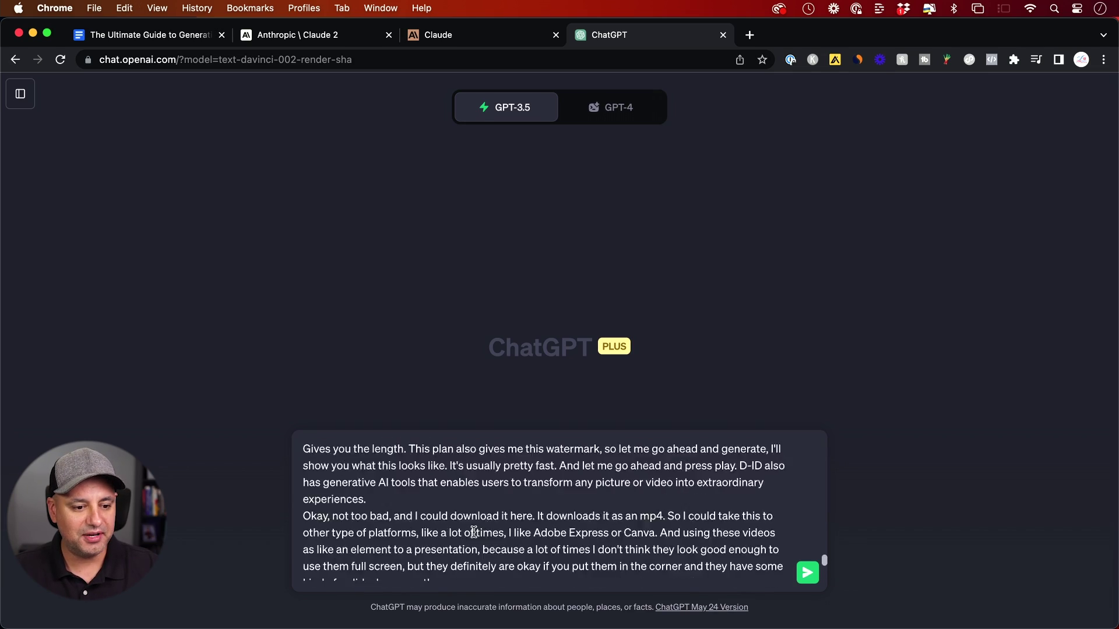
pyautogui.scroll(-10, 612, 550)
pyautogui.scroll(-10, 819, 572)
pyautogui.click(804, 584)
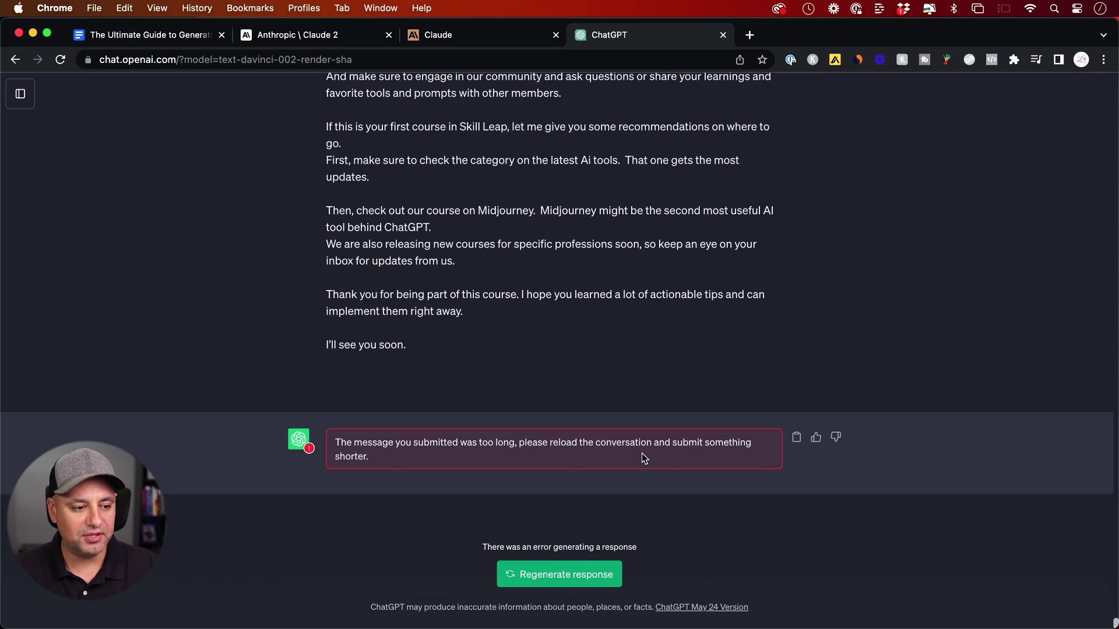
pyautogui.click(468, 37)
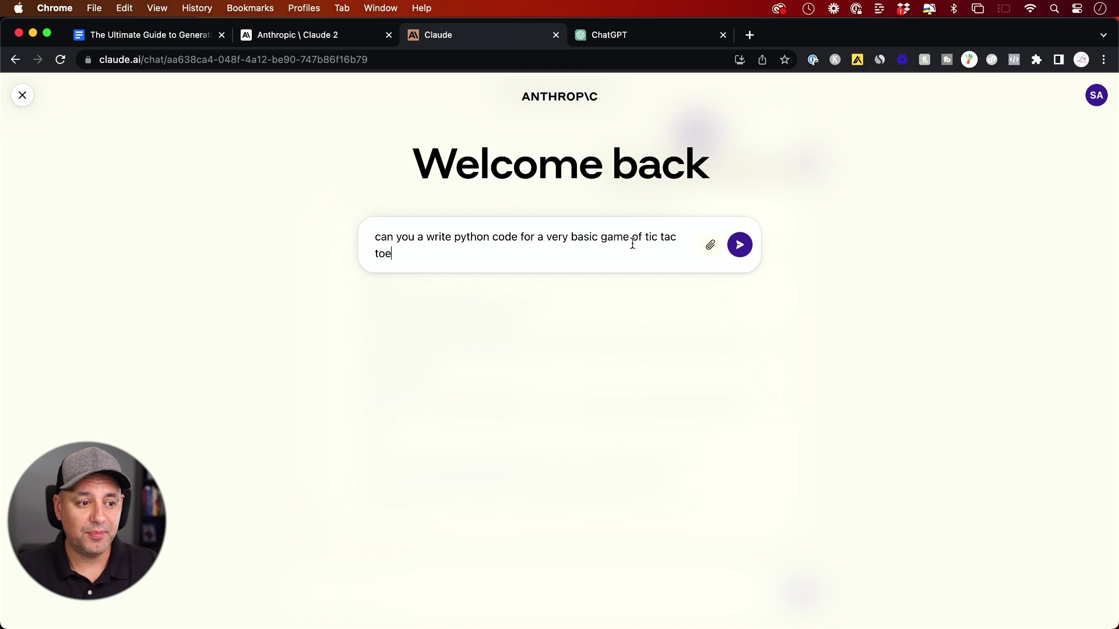
# - Send the basic Python tic-tac-toe request to Claude, then switch to ChatGPT
pyautogui.click(740, 246)
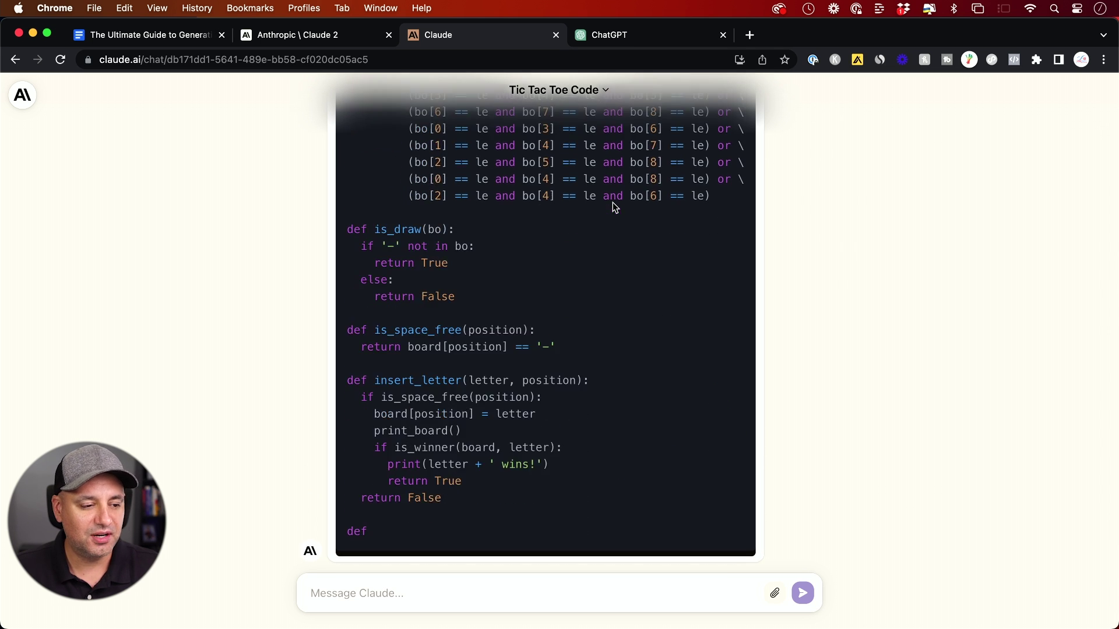
pyautogui.hotkey('ctrl', 'Tab')
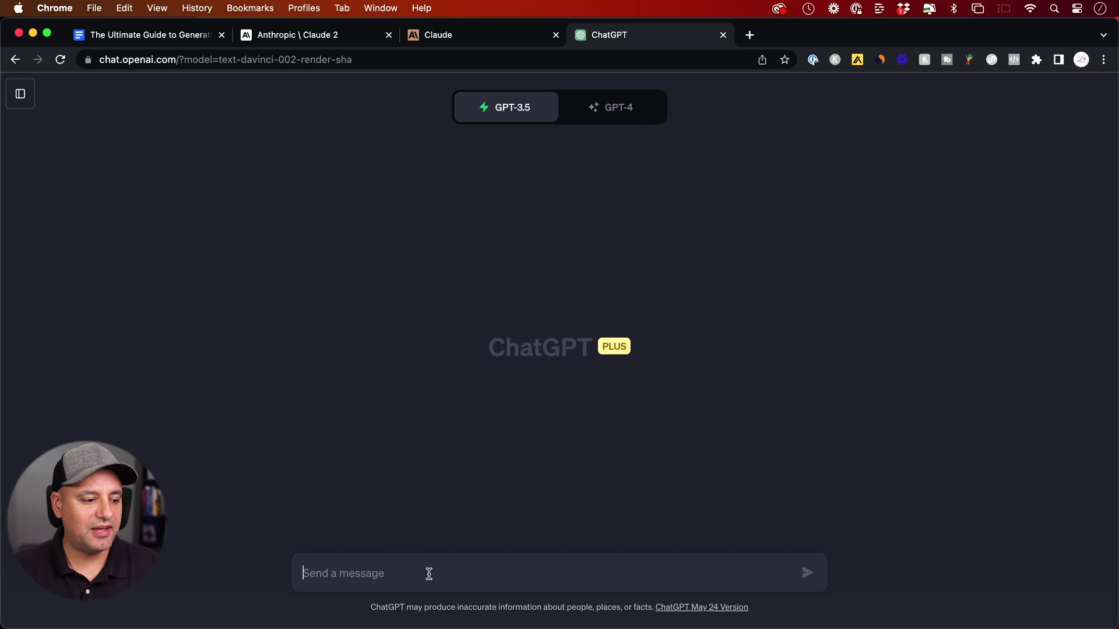
pyautogui.write('can you a write python code for a very basic game of tic tac toe')
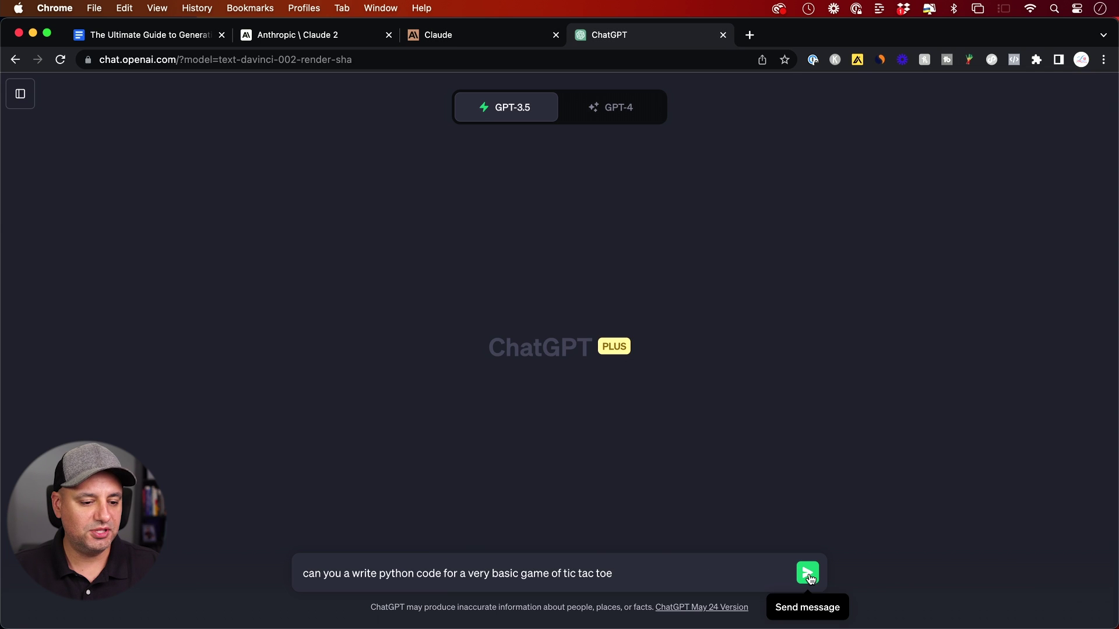
# - Send the same tic-tac-toe code request to ChatGPT, then return to Claude's code
pyautogui.click(808, 578)
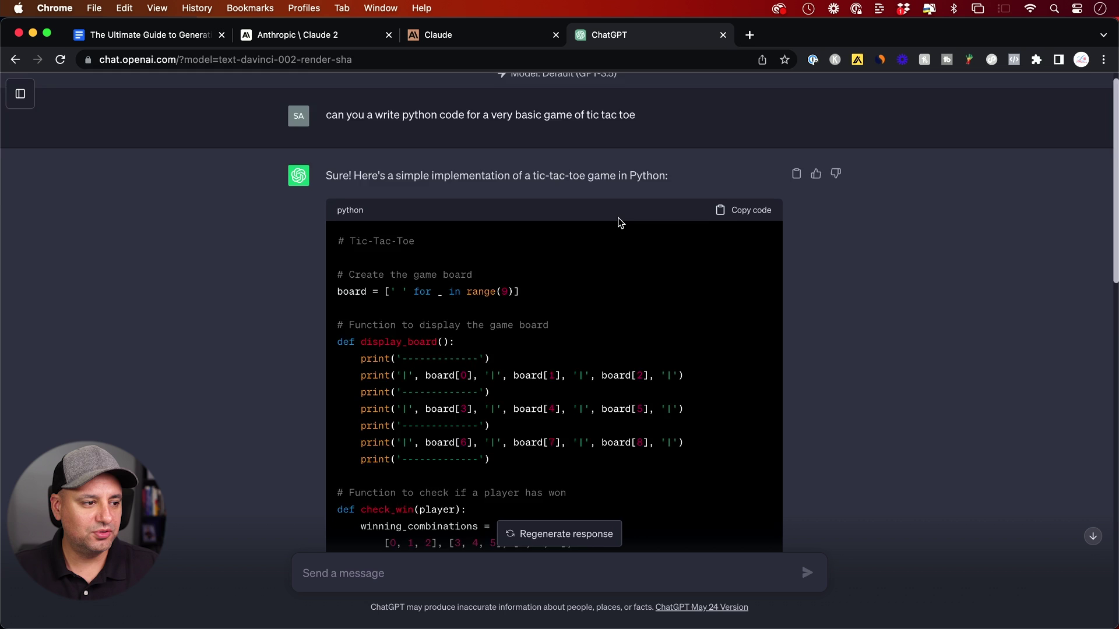
pyautogui.scroll(-2, 597, 218)
pyautogui.scroll(-3, 607, 221)
pyautogui.scroll(-3, 616, 223)
pyautogui.scroll(-3, 618, 223)
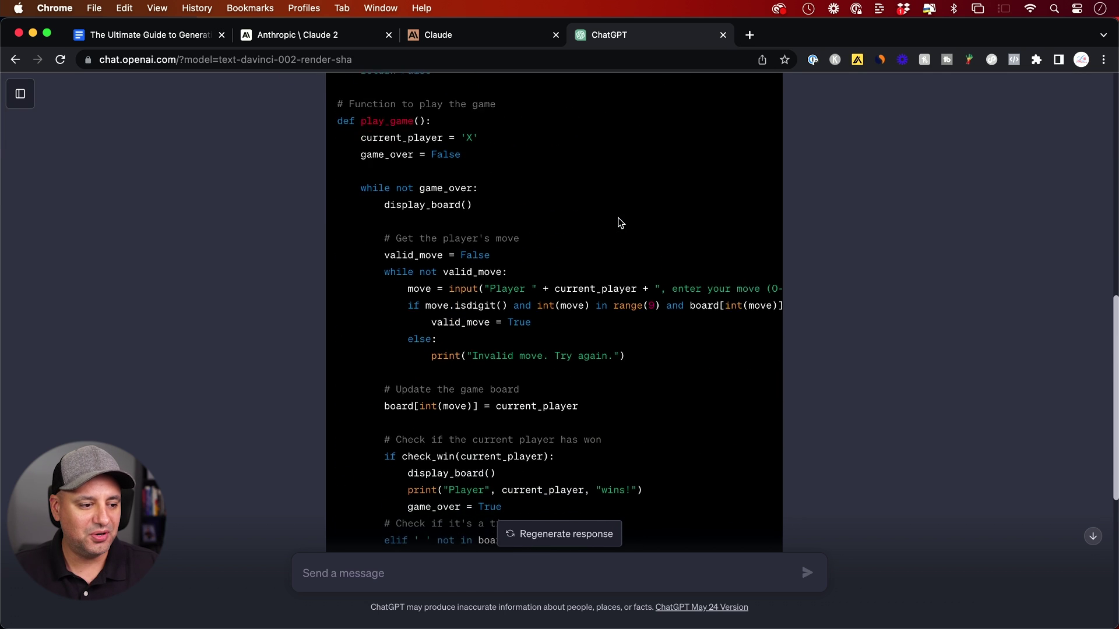
pyautogui.scroll(-5, 619, 222)
pyautogui.scroll(-3, 619, 222)
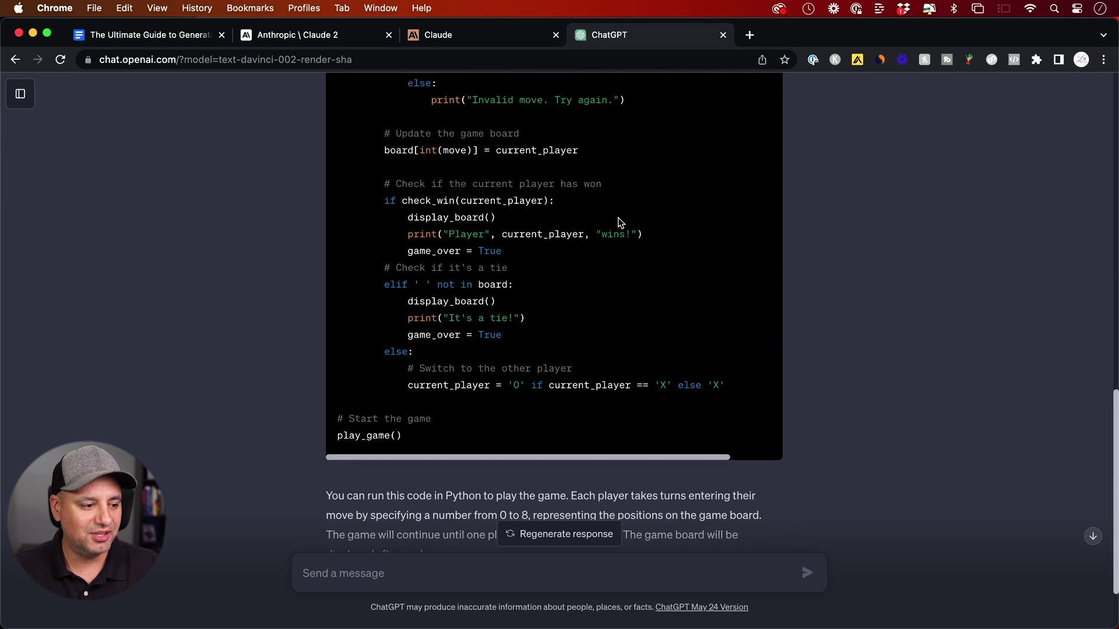
pyautogui.click(464, 37)
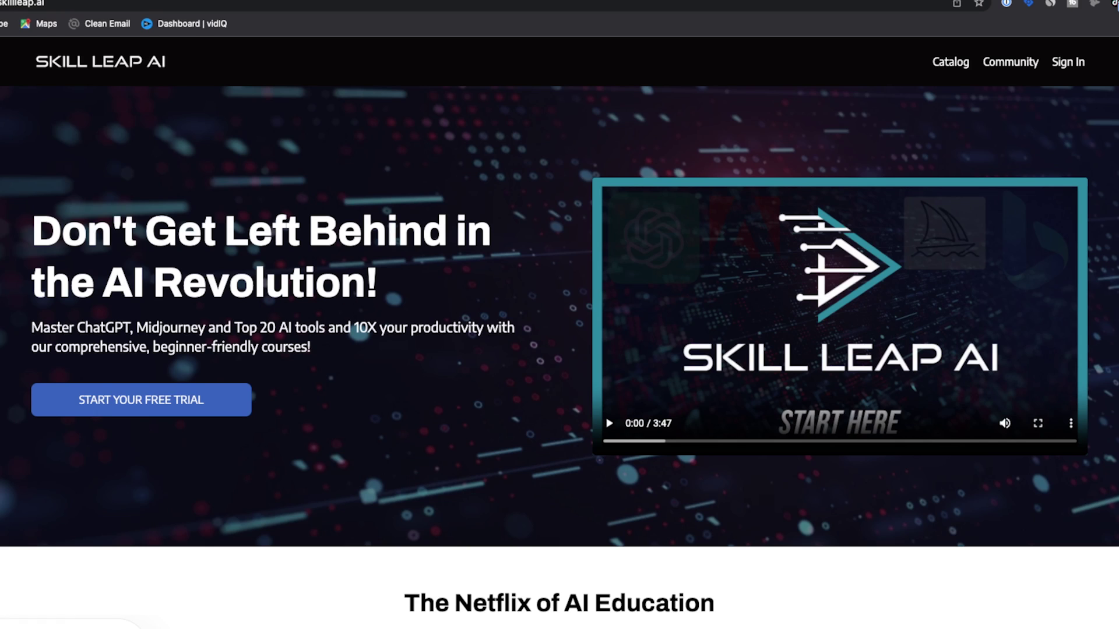
pyautogui.scroll(-3, 559, 332)
pyautogui.scroll(-3, 560, 333)
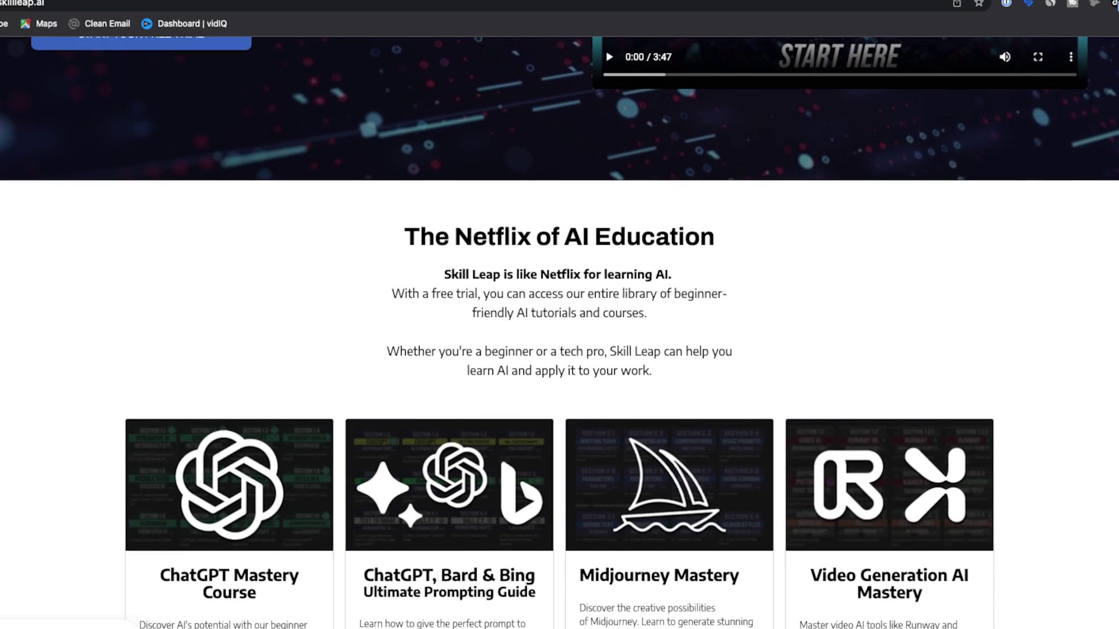
pyautogui.scroll(-1, 559, 332)
pyautogui.scroll(-1, 559, 332)
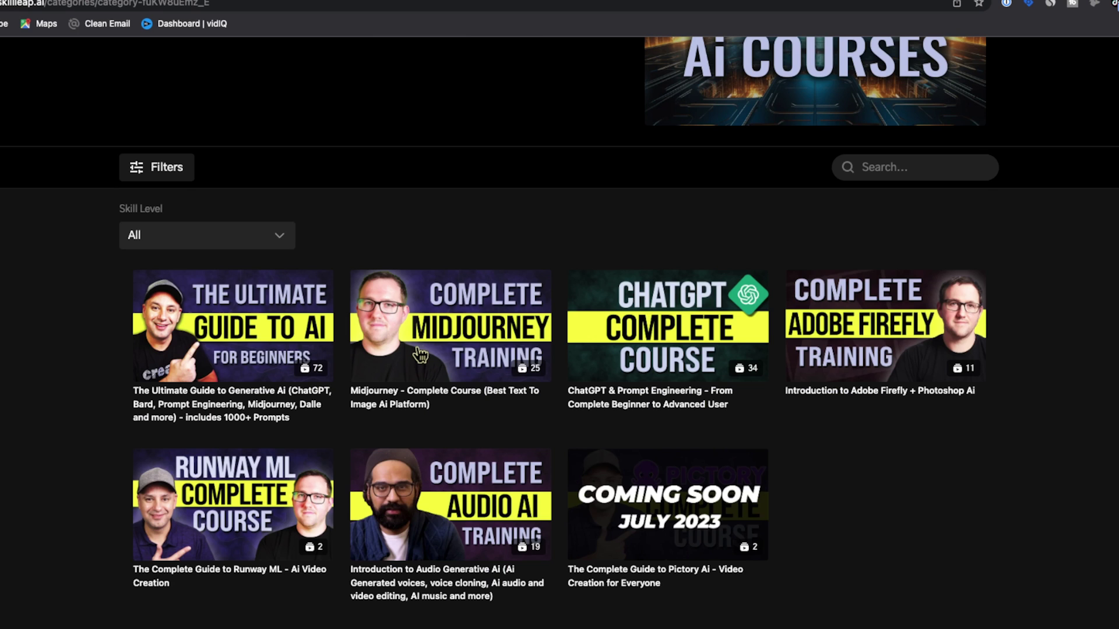
# - Open the ChatGPT & Prompt Engineering and Ultimate Guide to Generative AI course pages
pyautogui.click(660, 335)
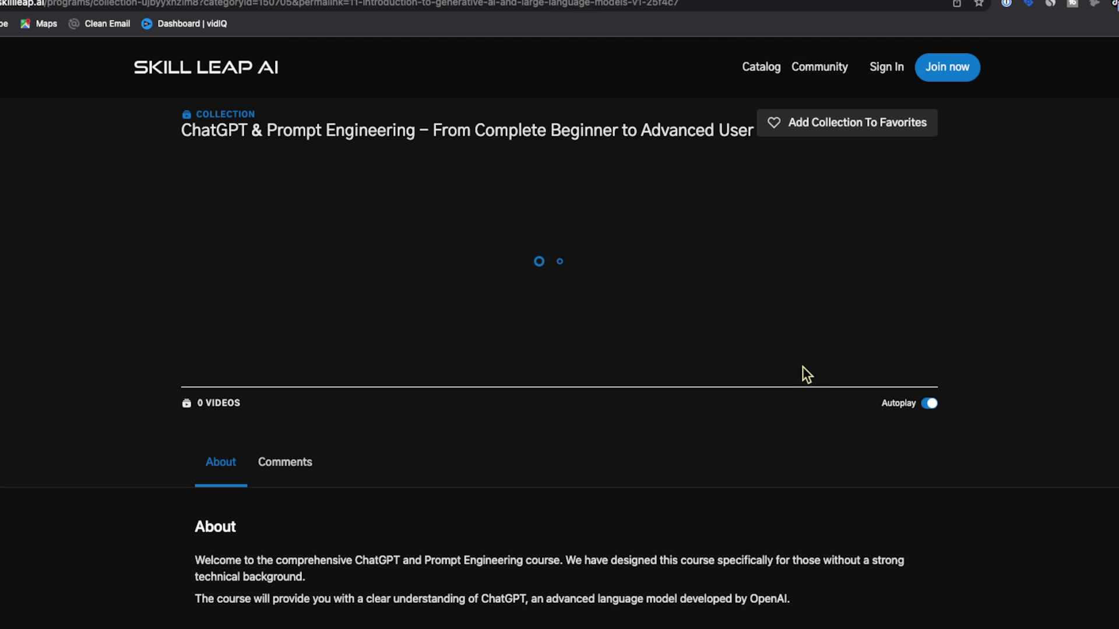
pyautogui.scroll(-3, 802, 371)
pyautogui.scroll(-5, 802, 371)
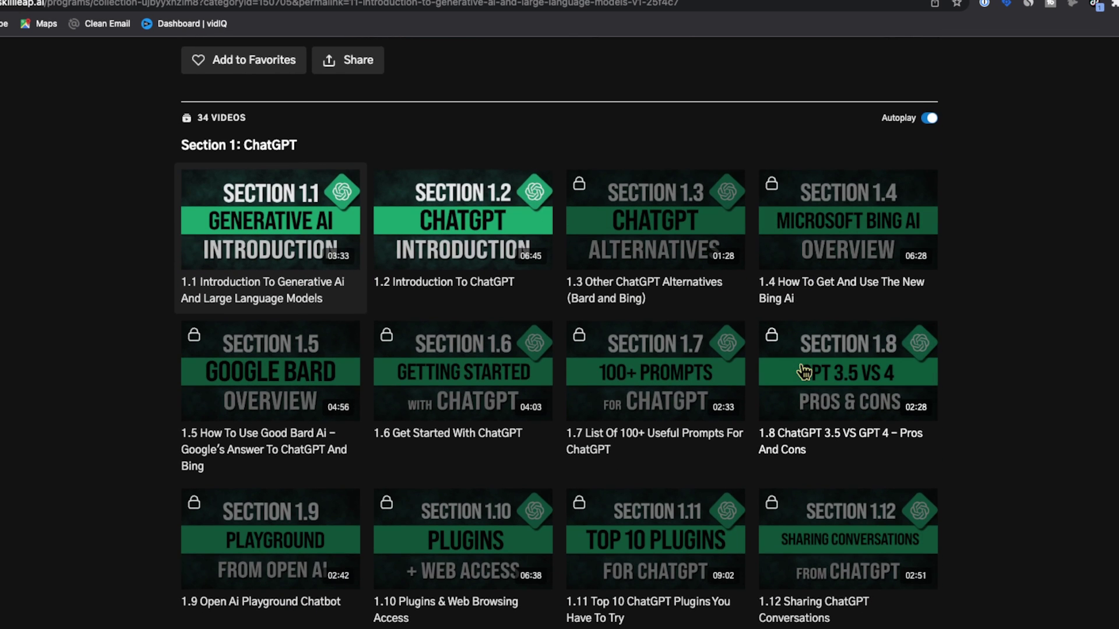
pyautogui.scroll(-2, 803, 371)
pyautogui.scroll(-1, 802, 371)
pyautogui.scroll(-1, 803, 370)
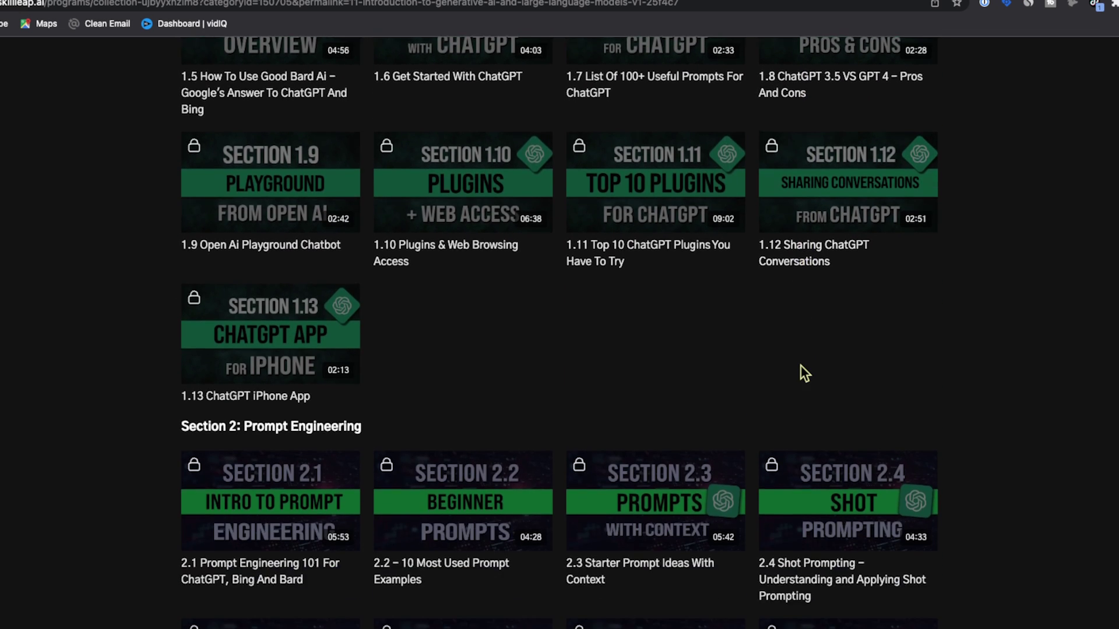
pyautogui.scroll(-2, 802, 371)
pyautogui.scroll(-1, 802, 371)
pyautogui.scroll(-3, 803, 371)
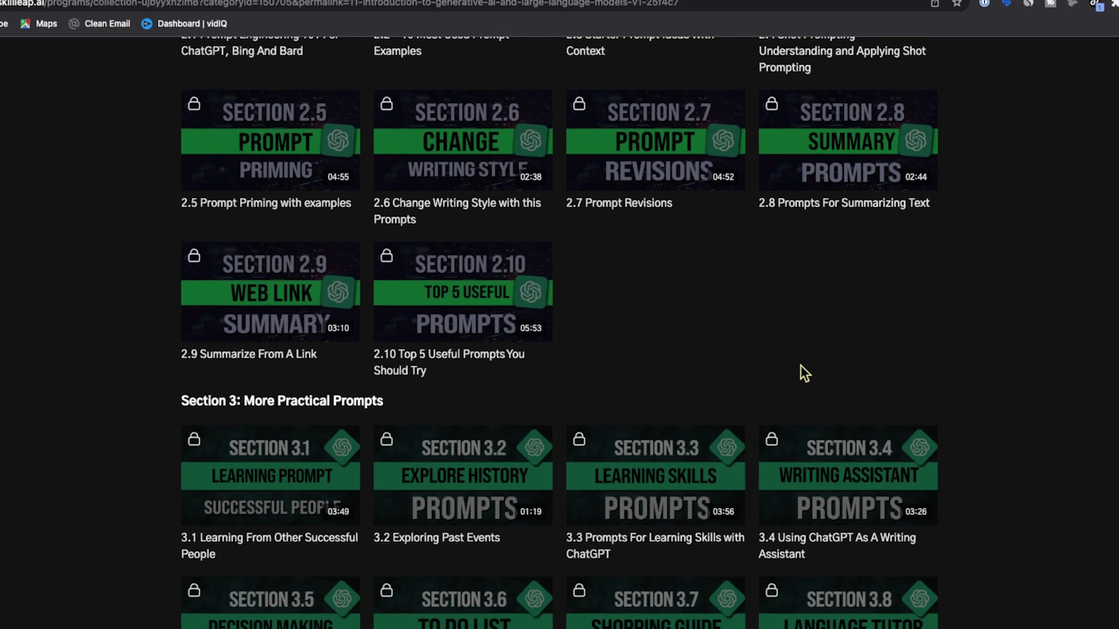
pyautogui.scroll(-2, 802, 371)
pyautogui.scroll(-1, 803, 370)
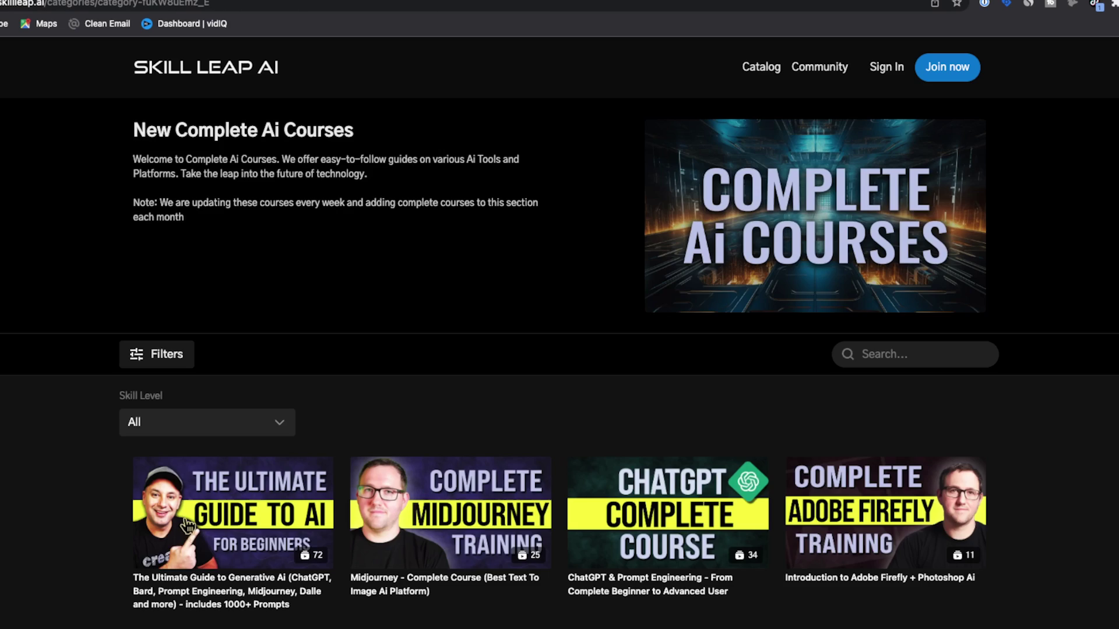
pyautogui.click(186, 525)
pyautogui.scroll(-1, 922, 469)
pyautogui.scroll(-1, 922, 470)
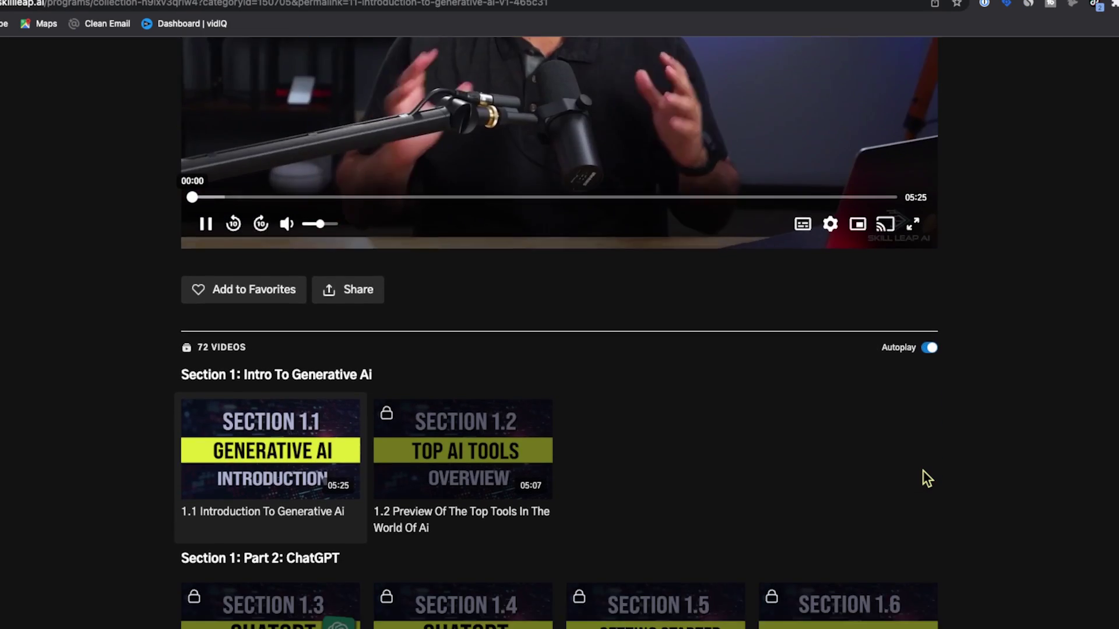
pyautogui.scroll(-2, 922, 471)
pyautogui.scroll(-3, 923, 471)
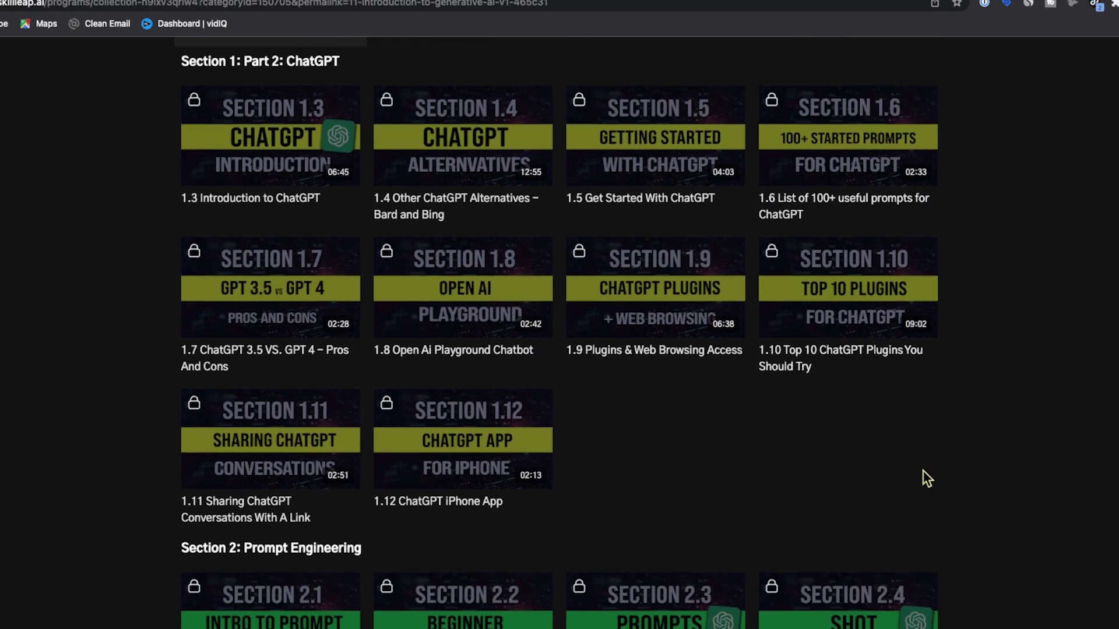
pyautogui.scroll(-3, 925, 476)
pyautogui.scroll(-1, 925, 476)
pyautogui.scroll(-4, 924, 476)
pyautogui.scroll(-1, 925, 477)
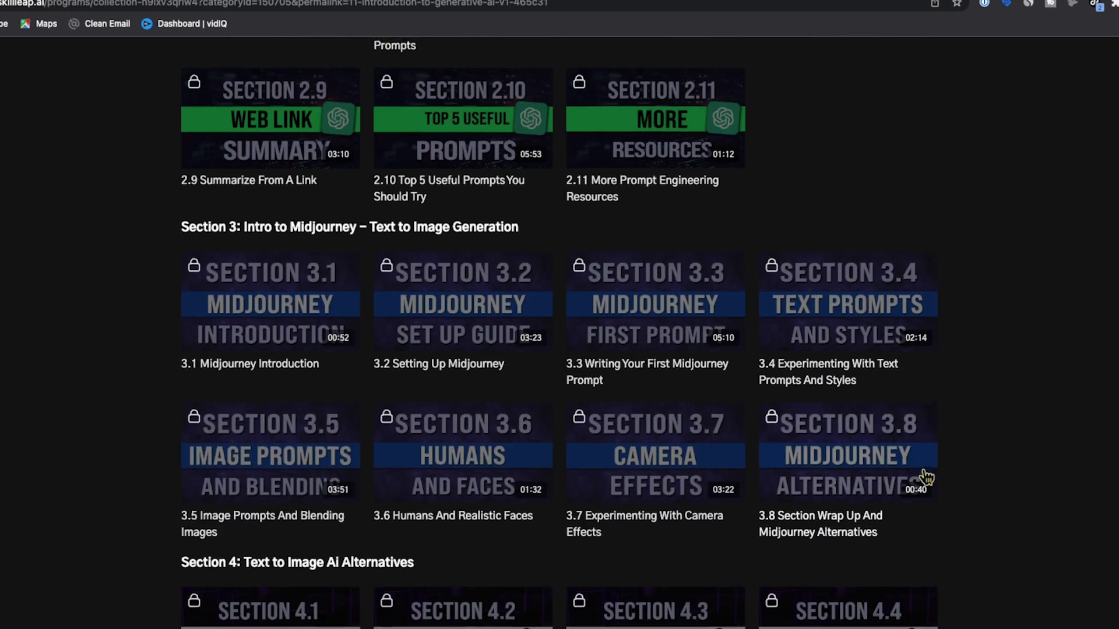
pyautogui.scroll(-3, 925, 476)
pyautogui.scroll(-3, 924, 477)
pyautogui.scroll(-1, 925, 477)
pyautogui.scroll(-4, 924, 476)
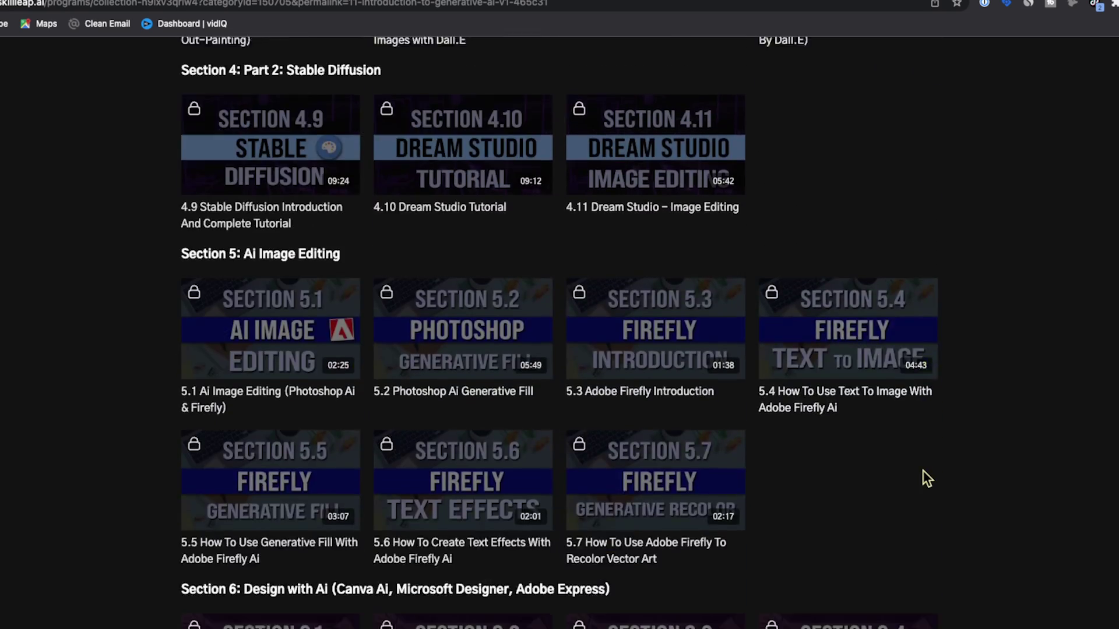
pyautogui.scroll(-1, 921, 470)
pyautogui.scroll(-3, 921, 470)
pyautogui.scroll(-10, 922, 470)
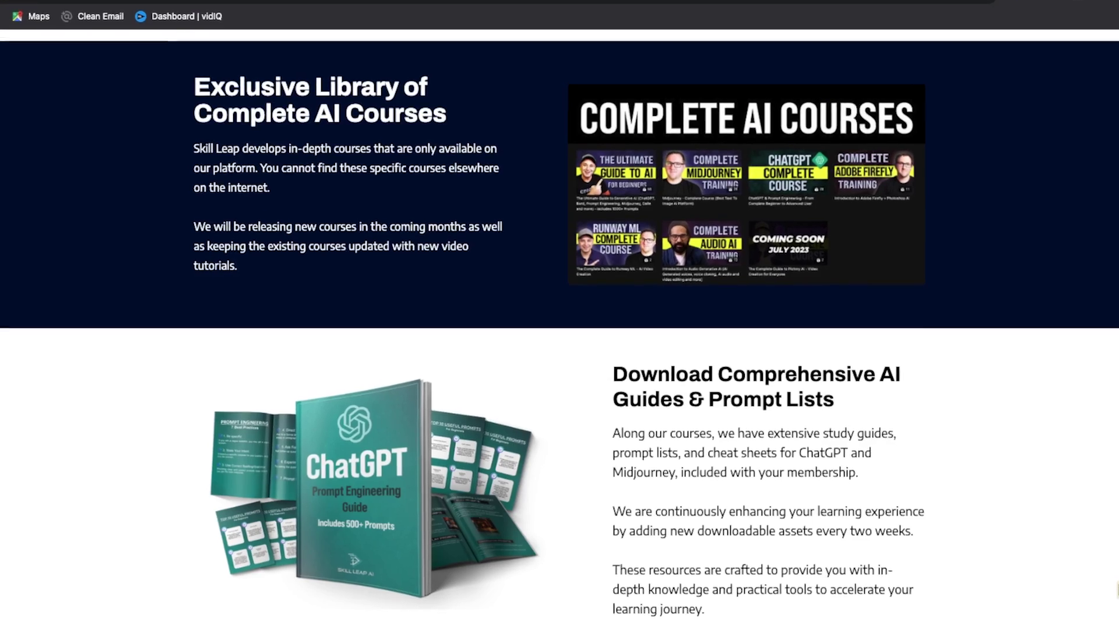